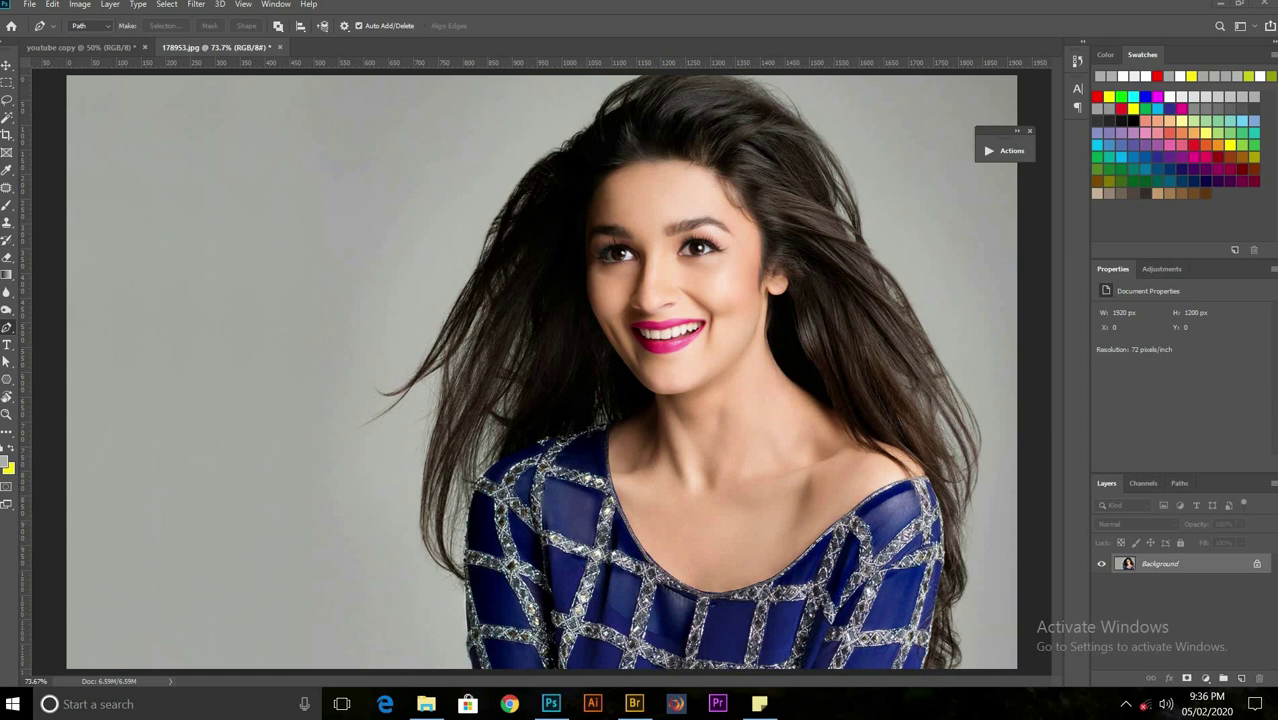
# Glance at the blurred green background, then return to the portrait and zoom in.
pyautogui.click(106, 47)
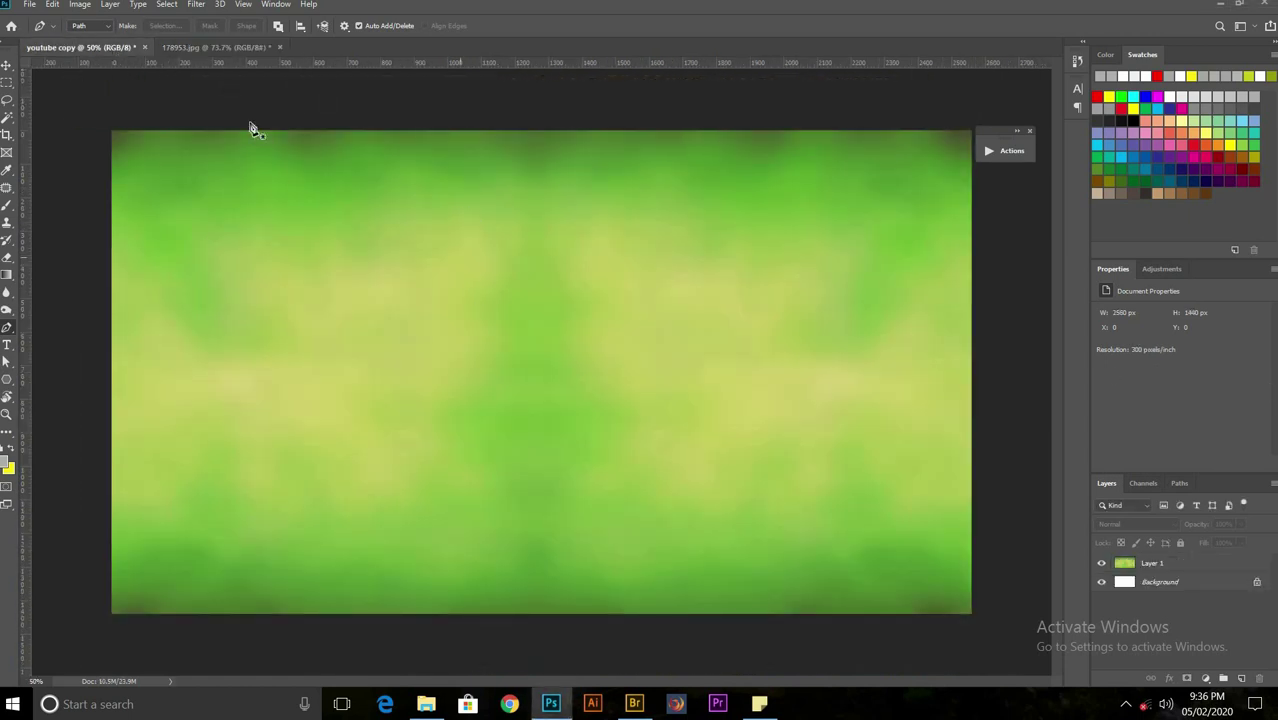
pyautogui.click(218, 46)
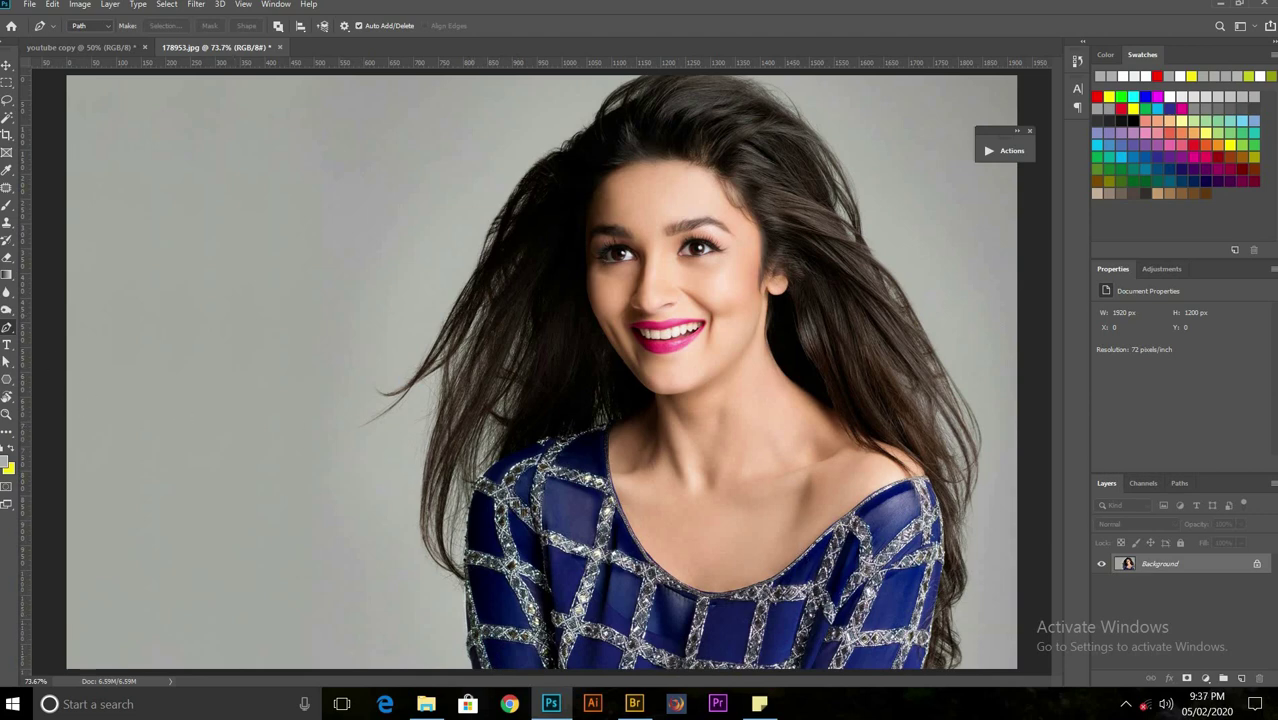
pyautogui.scroll(2, 530, 622)
pyautogui.scroll(3, 433, 628)
pyautogui.scroll(2, 490, 340)
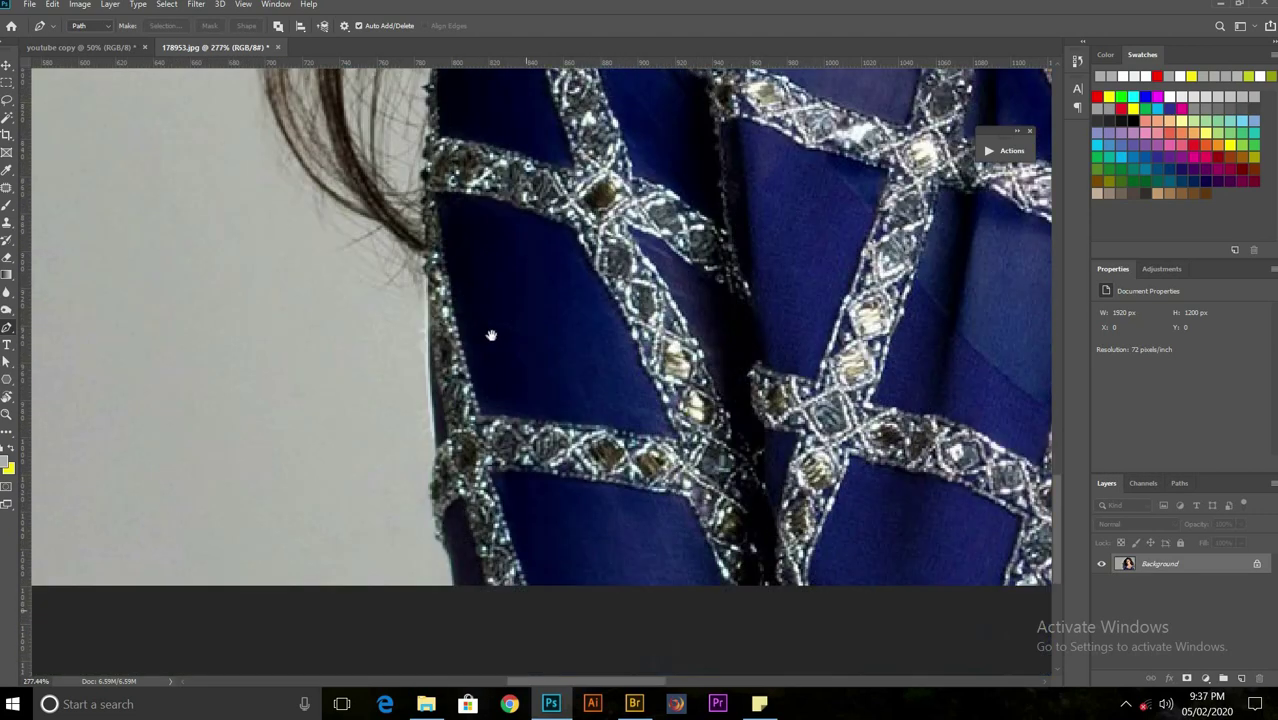
pyautogui.scroll(3, 436, 455)
pyautogui.scroll(2, 436, 455)
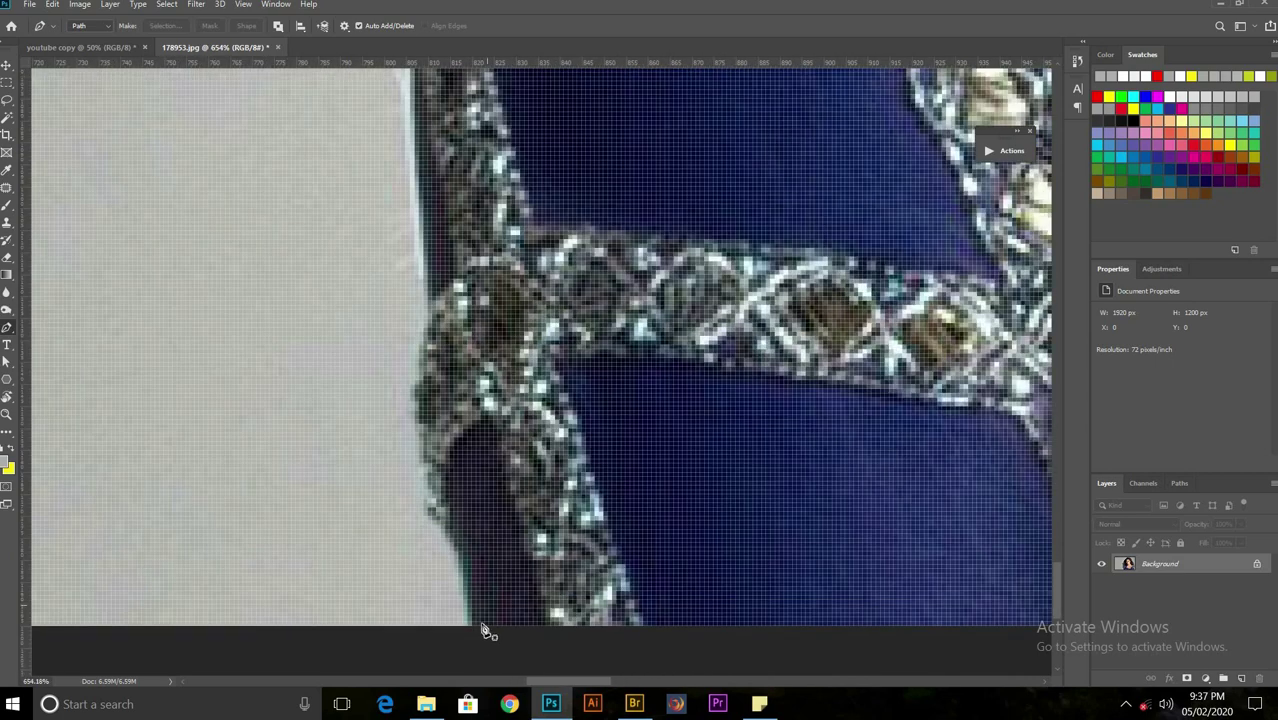
# Start the pen path on the dress edge and trace it upward.
pyautogui.click(476, 622)
pyautogui.moveTo(453, 516); pyautogui.dragTo(437, 480)
pyautogui.scroll(5, 430, 318)
pyautogui.click(437, 477)
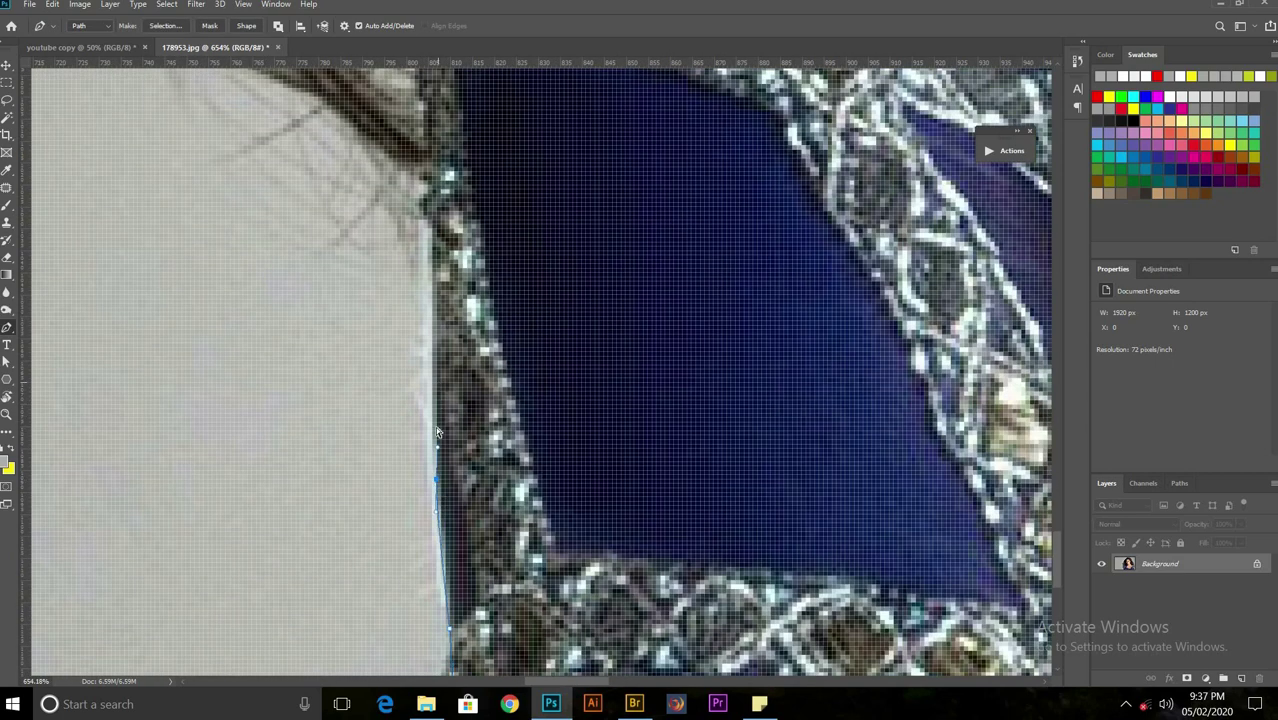
pyautogui.click(438, 322)
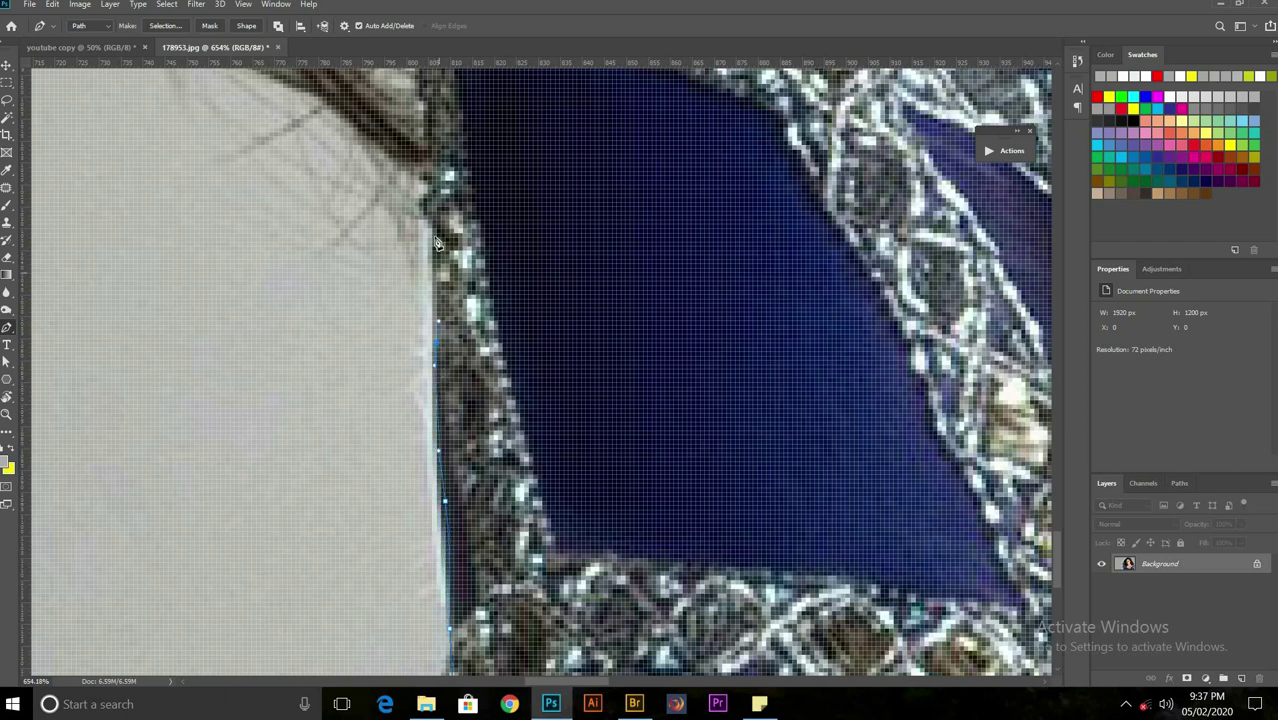
# Curve the pen path around the loose hair strands and hair tips.
pyautogui.scroll(-2, 388, 277)
pyautogui.scroll(-2, 371, 297)
pyautogui.scroll(-1, 433, 453)
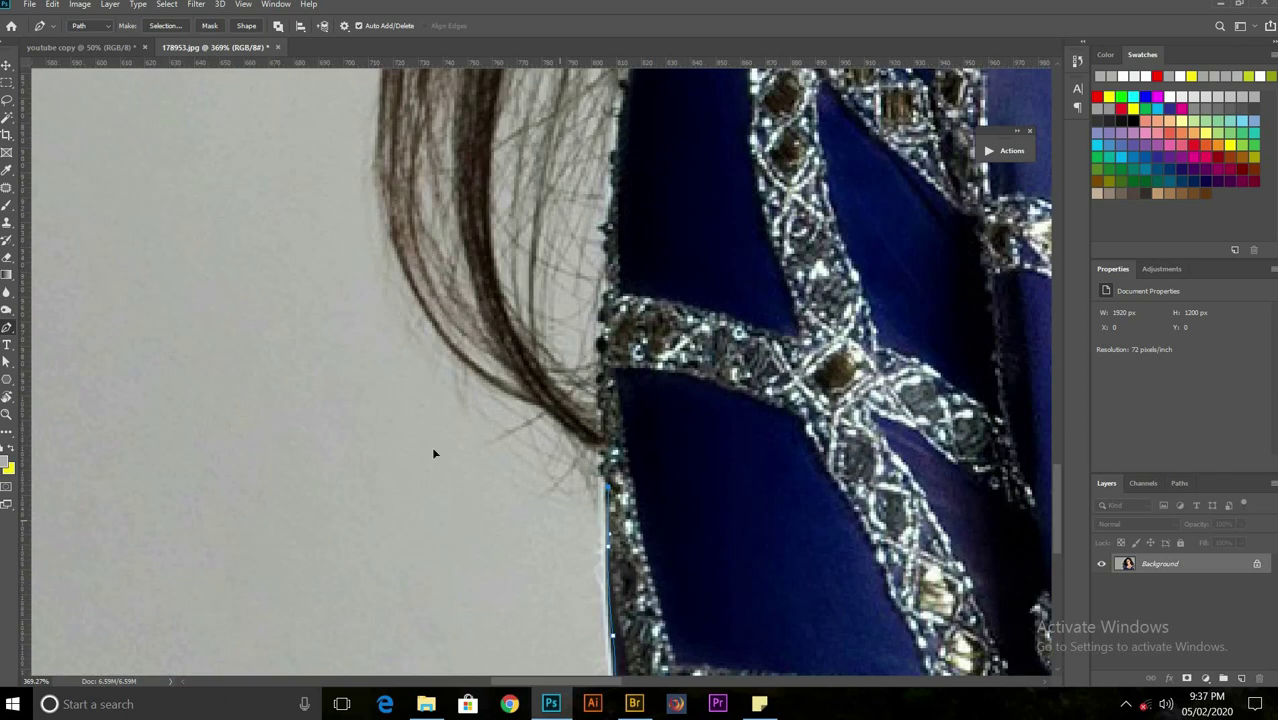
pyautogui.scroll(-3, 575, 470)
pyautogui.scroll(-2, 575, 470)
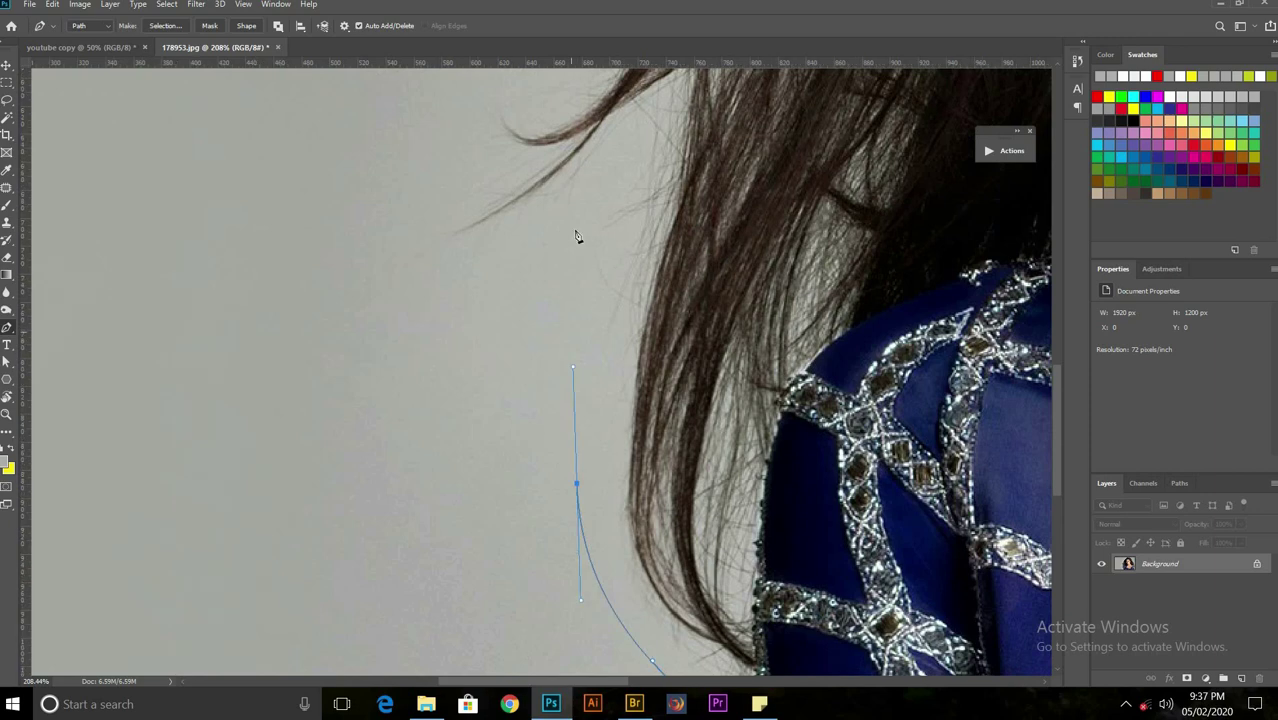
pyautogui.click(566, 318)
pyautogui.moveTo(554, 211); pyautogui.dragTo(510, 226)
pyautogui.moveTo(407, 238); pyautogui.dragTo(404, 159)
pyautogui.click(470, 114)
# Trace the path across the top of the head, undoing one misplaced point.
pyautogui.scroll(5, 560, 232)
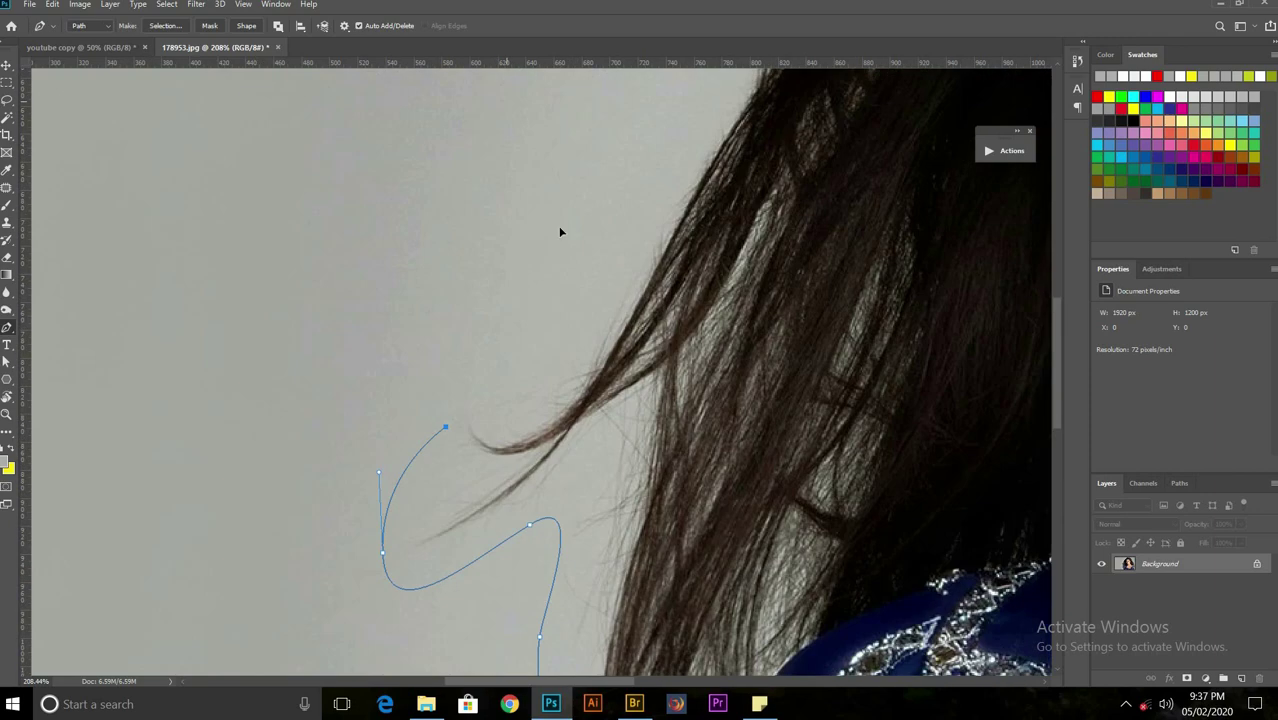
pyautogui.hscroll(3, 590, 250)
pyautogui.scroll(2, 443, 251)
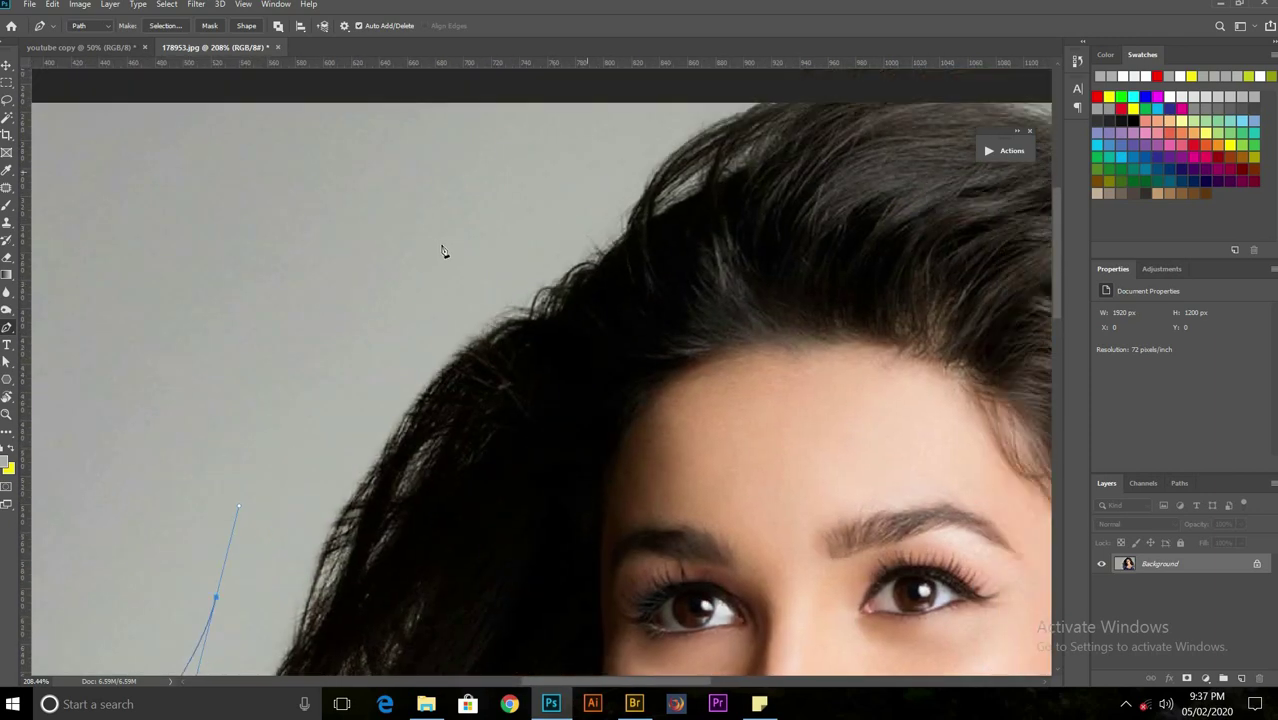
pyautogui.scroll(2, 443, 251)
pyautogui.hscroll(2, 443, 251)
pyautogui.moveTo(480, 245); pyautogui.dragTo(513, 235)
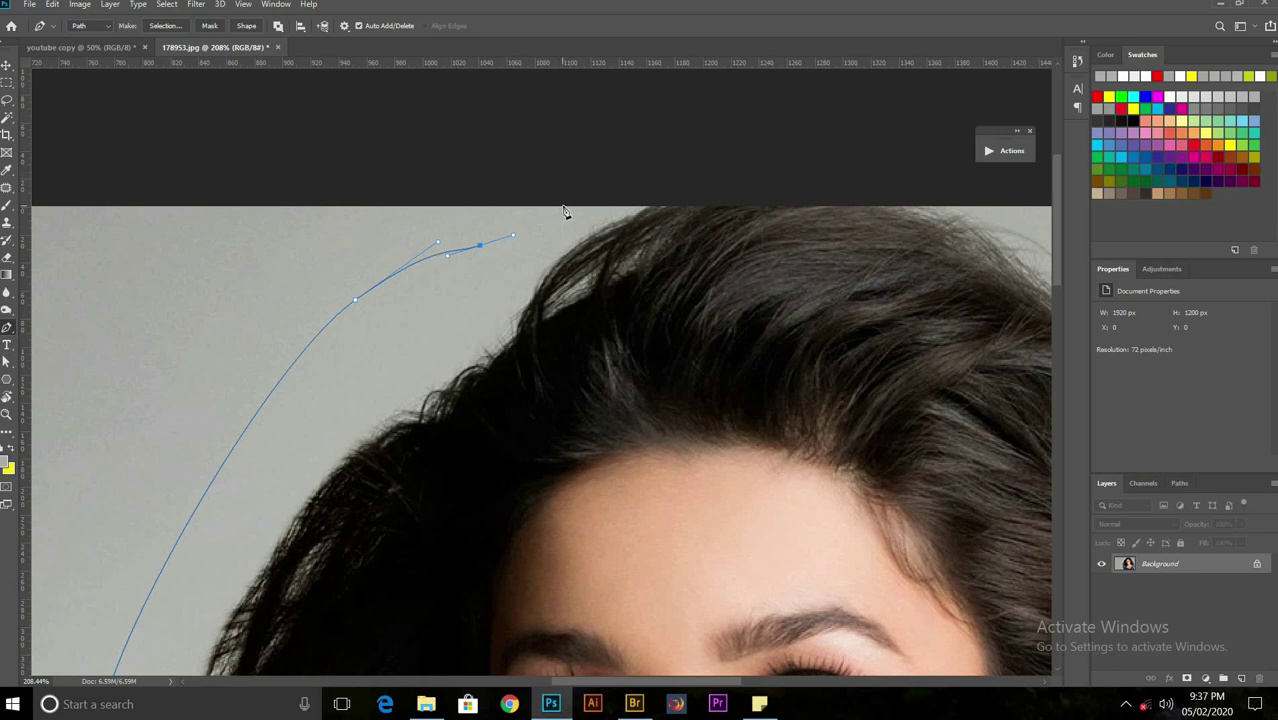
pyautogui.click(565, 212)
pyautogui.hscroll(2, 565, 212)
pyautogui.hscroll(5, 600, 210)
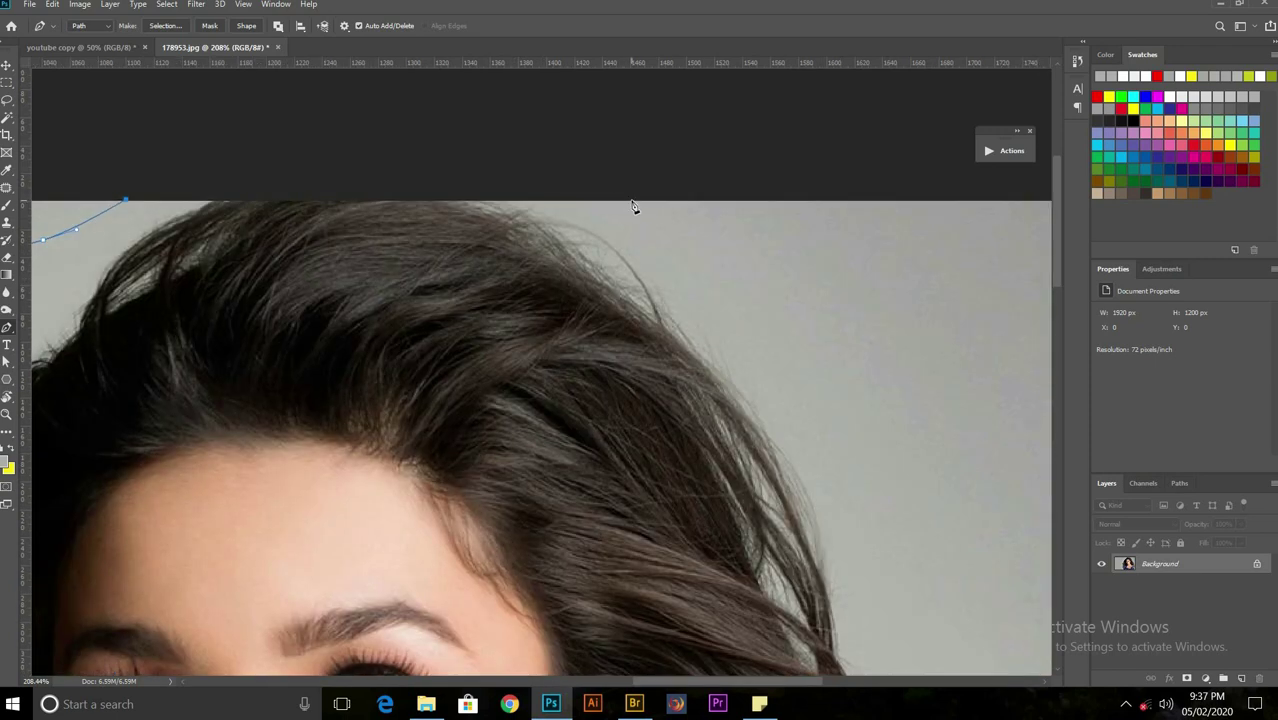
pyautogui.click(631, 200)
pyautogui.hotkey('ctrl', 'z')
pyautogui.click(616, 200)
# Curve the path down the right side of the hair.
pyautogui.scroll(-2, 740, 285)
pyautogui.moveTo(730, 268); pyautogui.dragTo(790, 350)
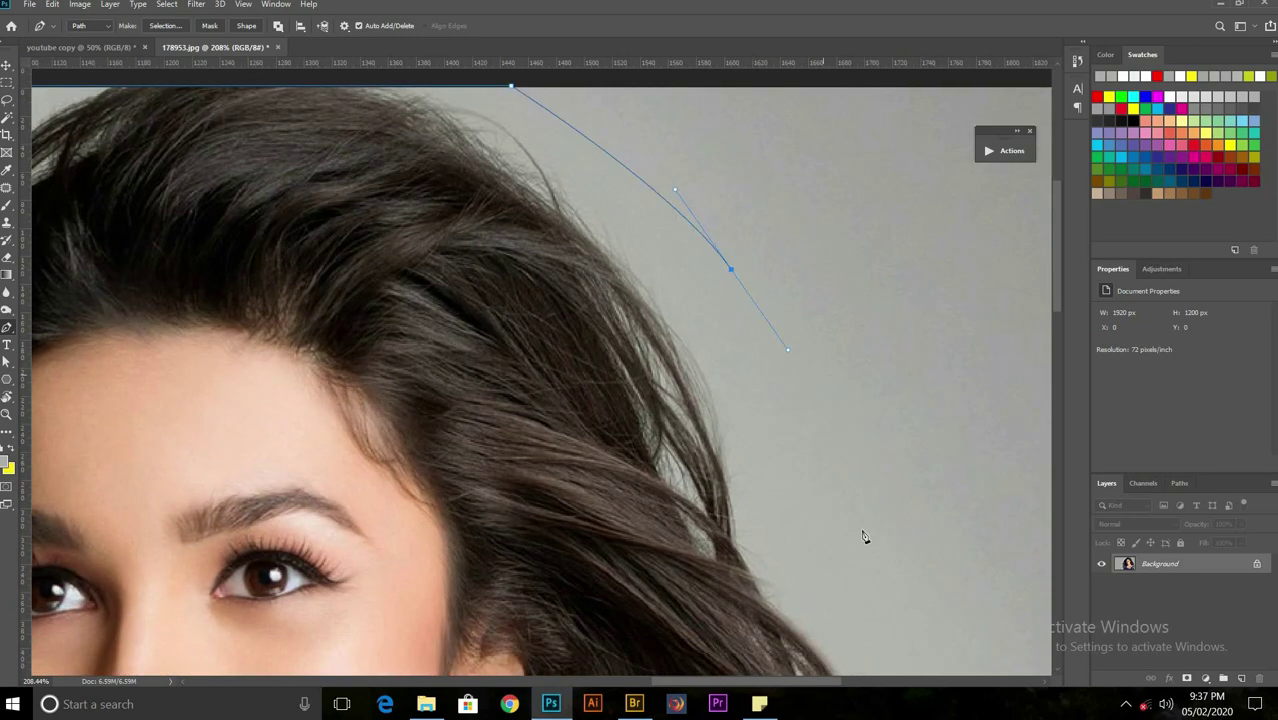
pyautogui.click(838, 435)
pyautogui.scroll(-5, 750, 370)
pyautogui.hscroll(2, 750, 370)
pyautogui.scroll(-2, 690, 585)
pyautogui.scroll(2, 716, 448)
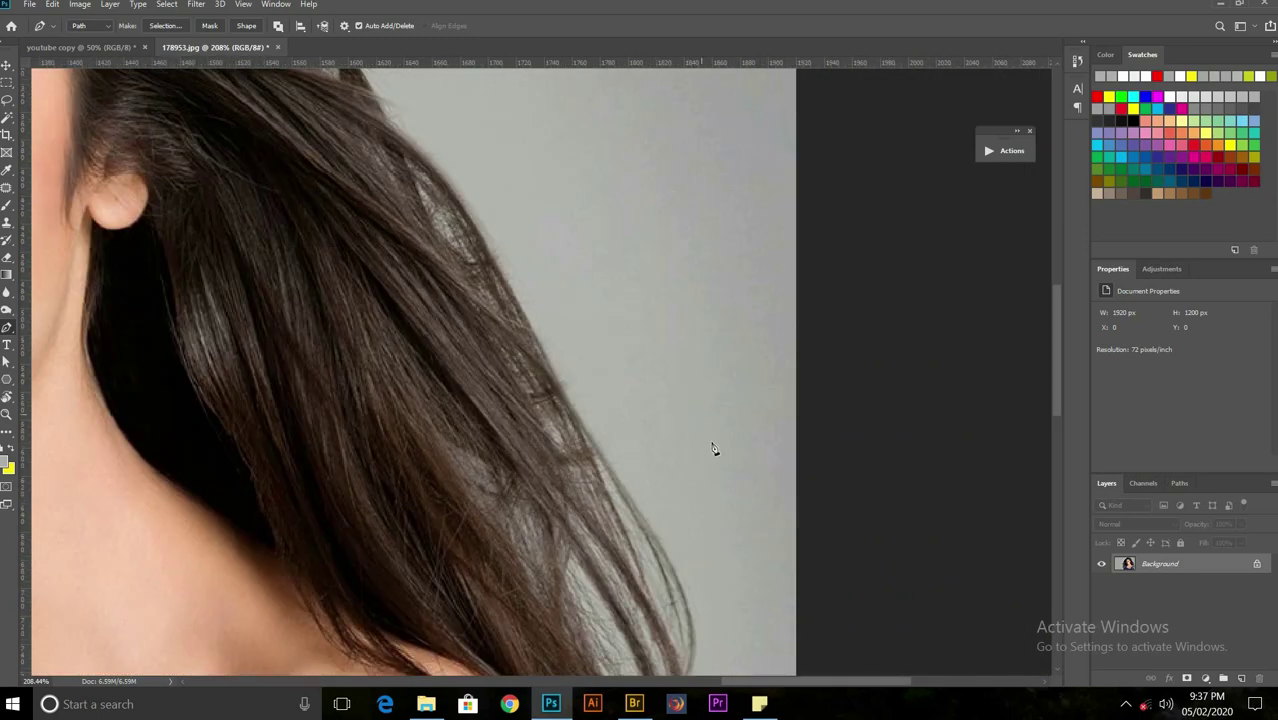
pyautogui.scroll(-3, 741, 545)
pyautogui.scroll(-5, 684, 248)
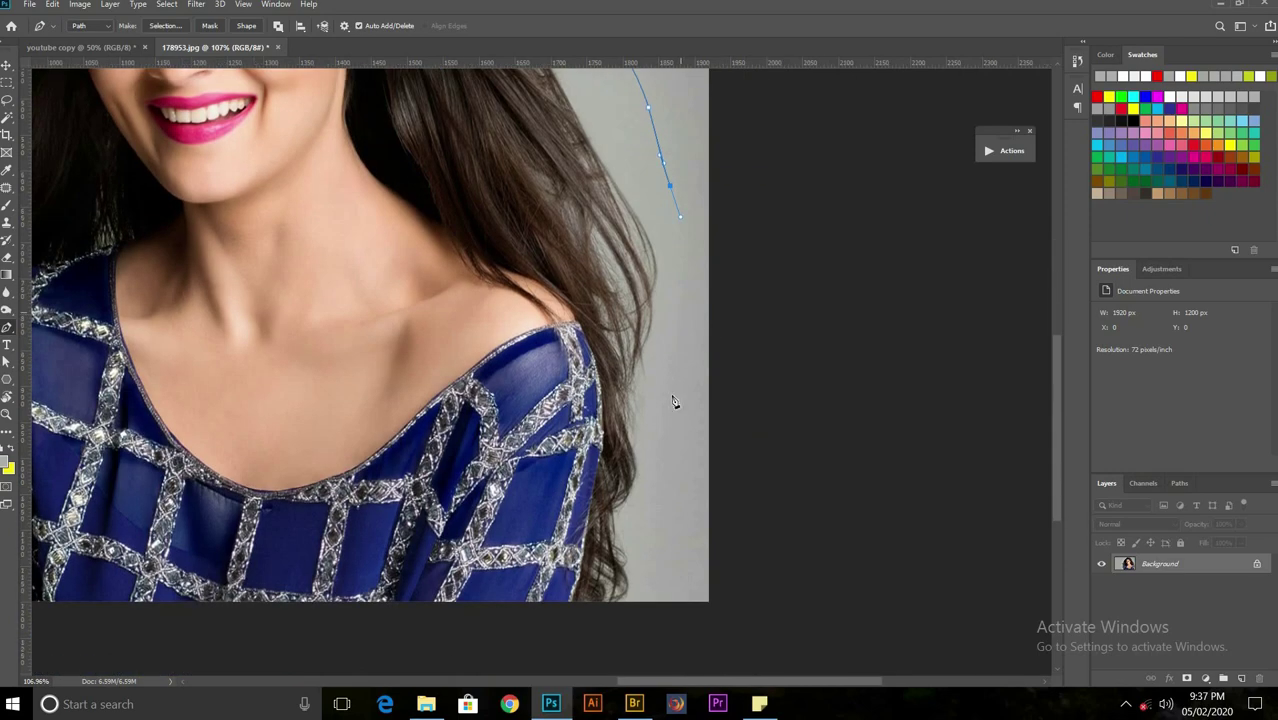
# Carry the path along the right hair edge down to the bottom of the image.
pyautogui.moveTo(673, 503); pyautogui.dragTo(673, 532)
pyautogui.scroll(3, 637, 597)
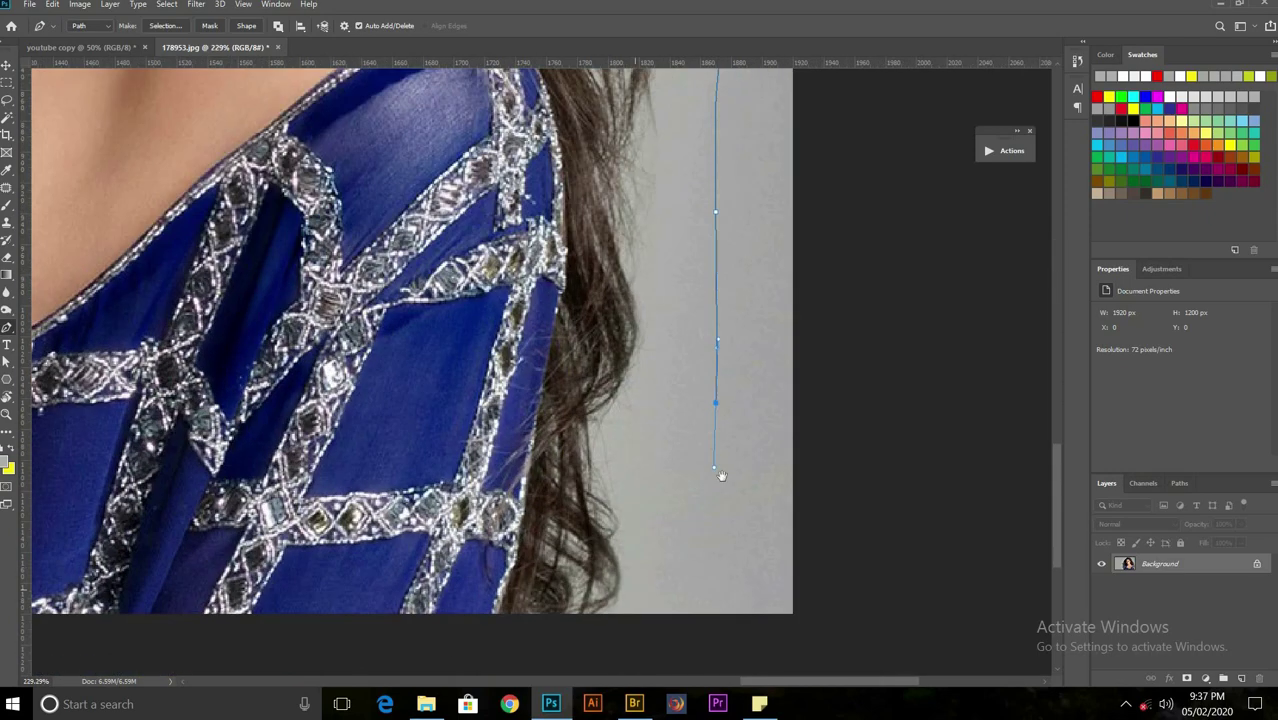
pyautogui.scroll(1, 690, 570)
pyautogui.click(711, 556)
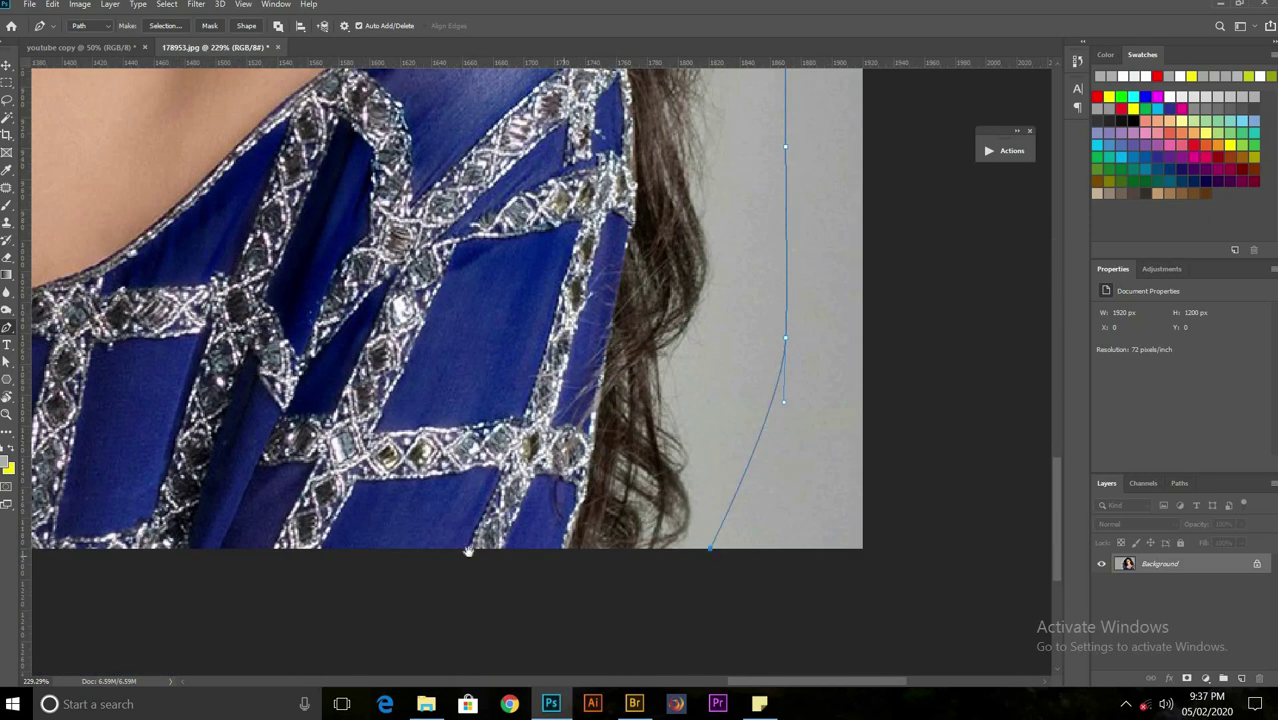
pyautogui.moveTo(458, 555); pyautogui.dragTo(592, 571)
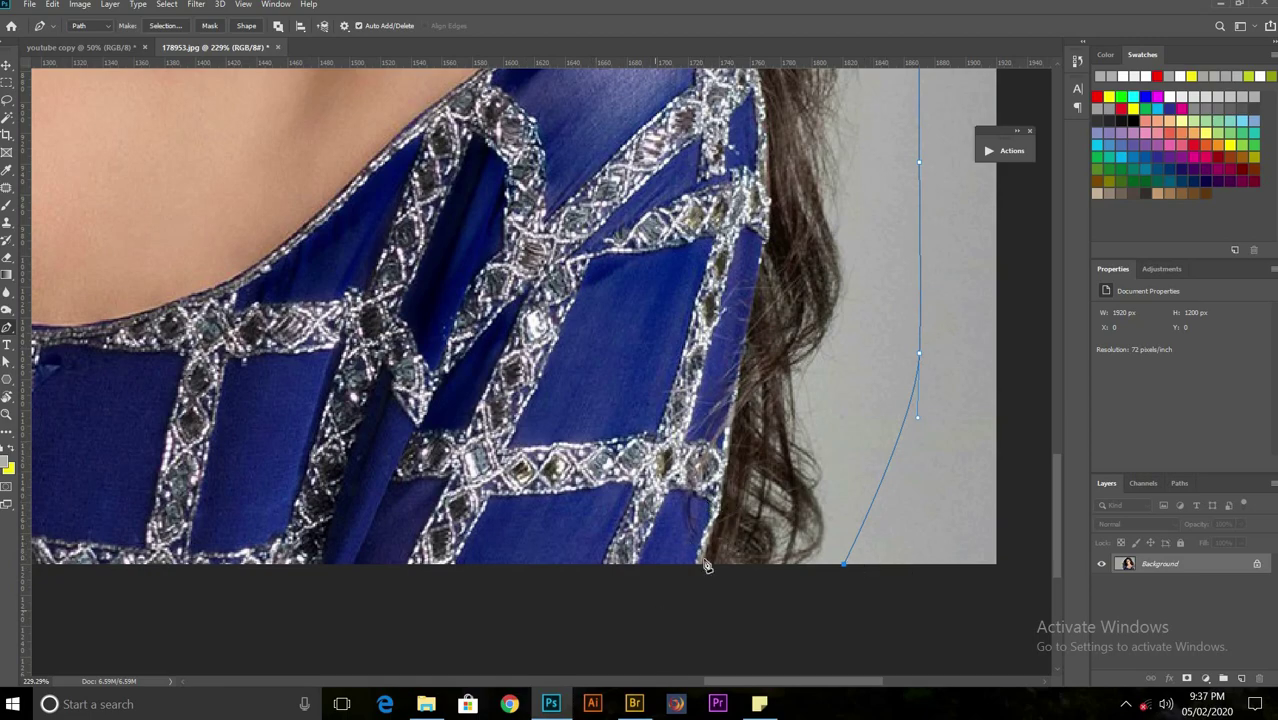
# Pan across the image to bring the dress bottom into view.
pyautogui.moveTo(537, 512); pyautogui.dragTo(612, 517)
pyautogui.hscroll(-10, 612, 517)
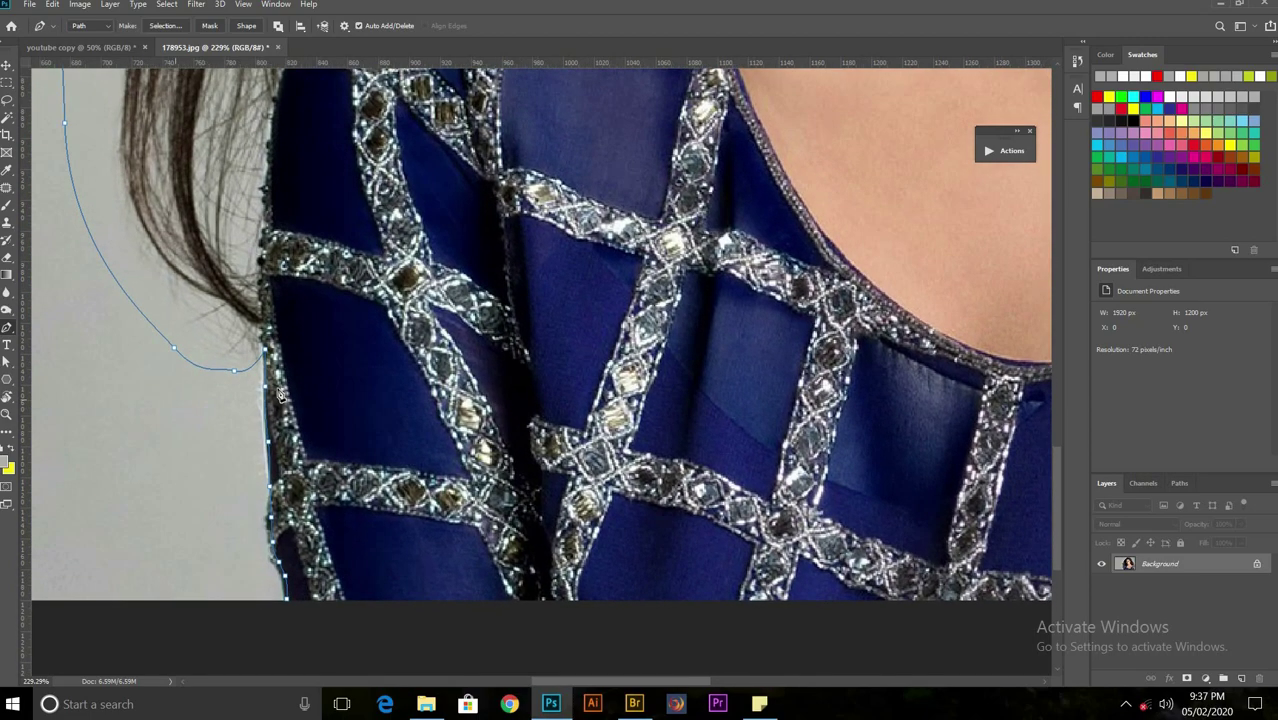
pyautogui.hscroll(5, 337, 600)
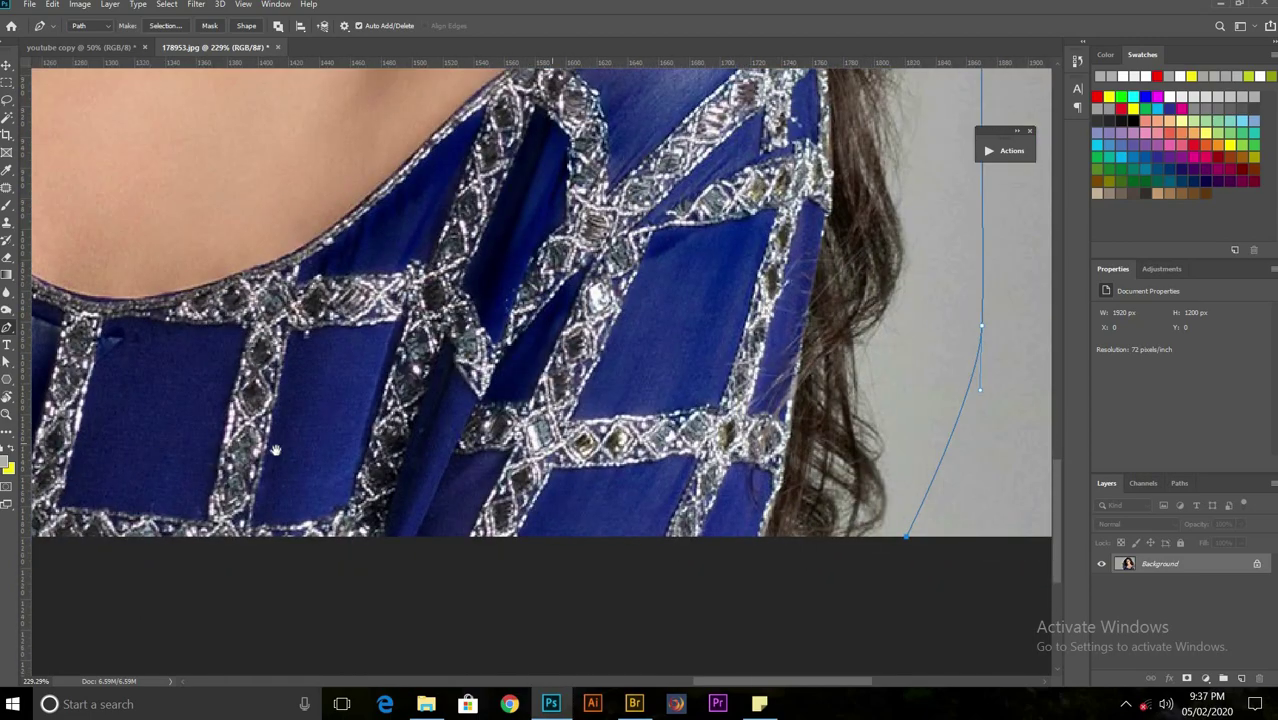
pyautogui.hscroll(5, 643, 560)
pyautogui.hscroll(-6, 613, 555)
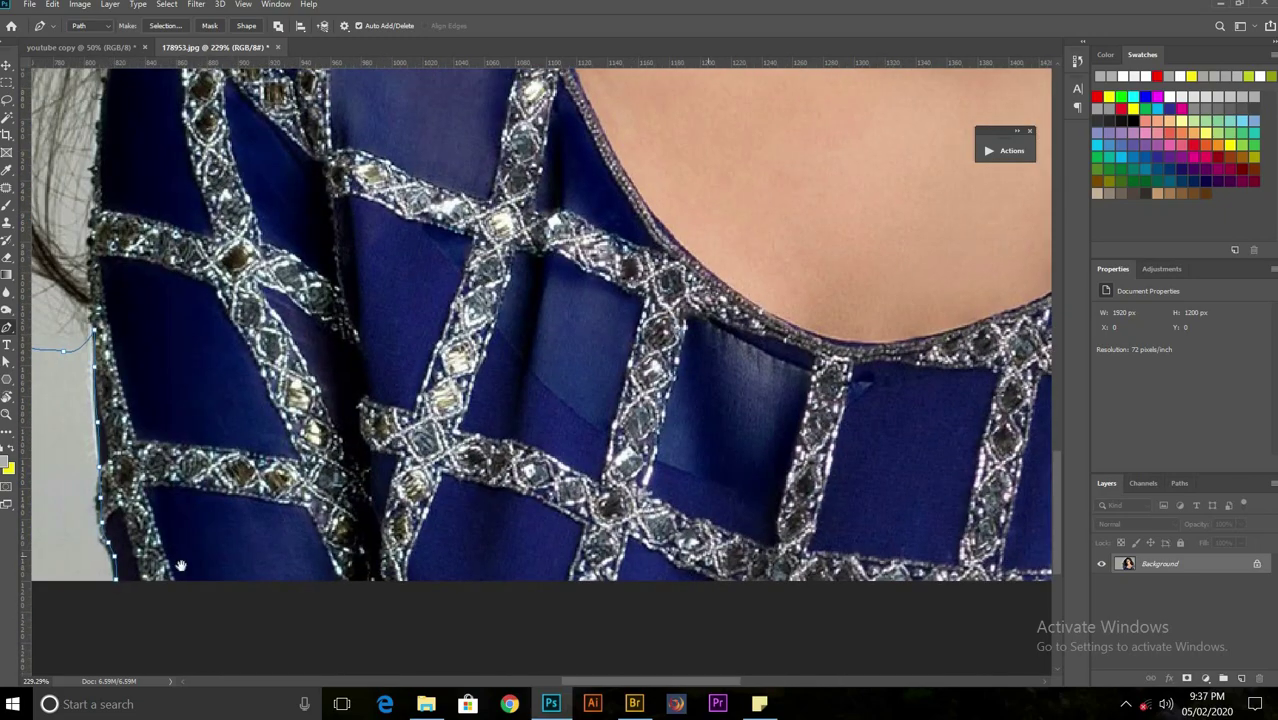
pyautogui.hscroll(-2, 277, 571)
pyautogui.hscroll(-2, 405, 563)
pyautogui.hscroll(-2, 405, 563)
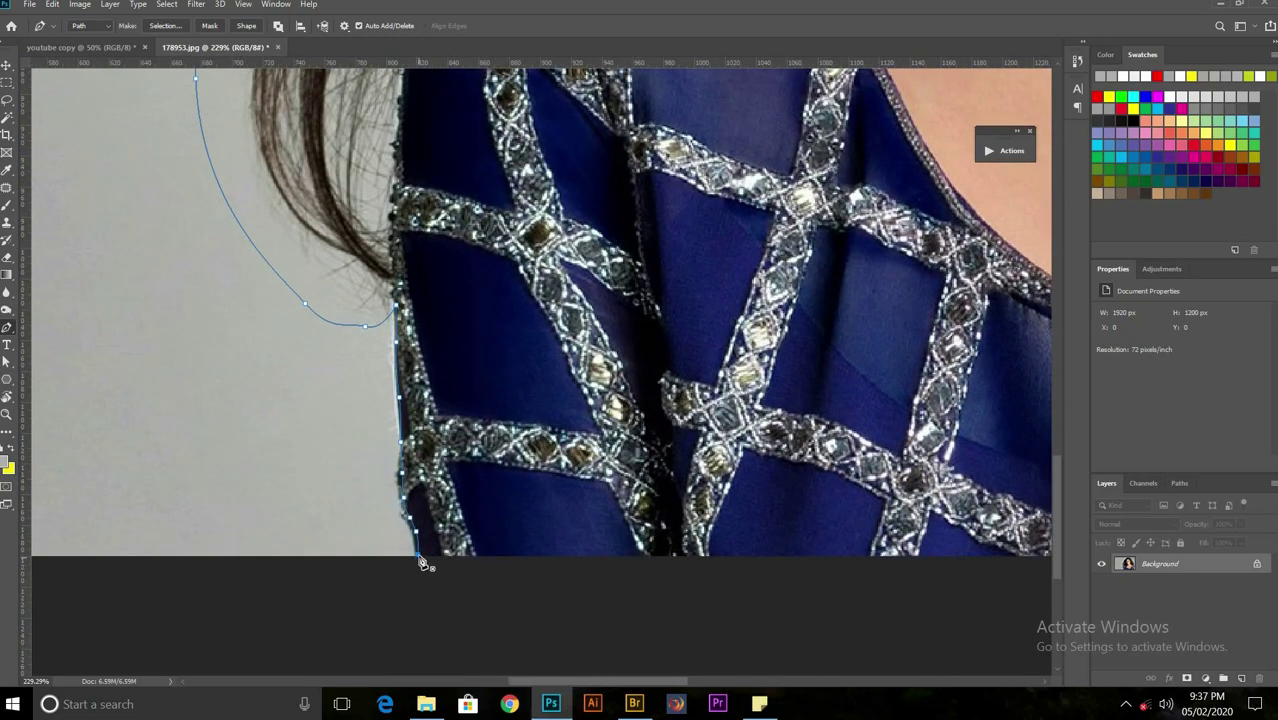
# Close the path at its start, load it as a selection, and fit the image on screen.
pyautogui.click(614, 582)
pyautogui.hotkey('ctrl', 'Return')
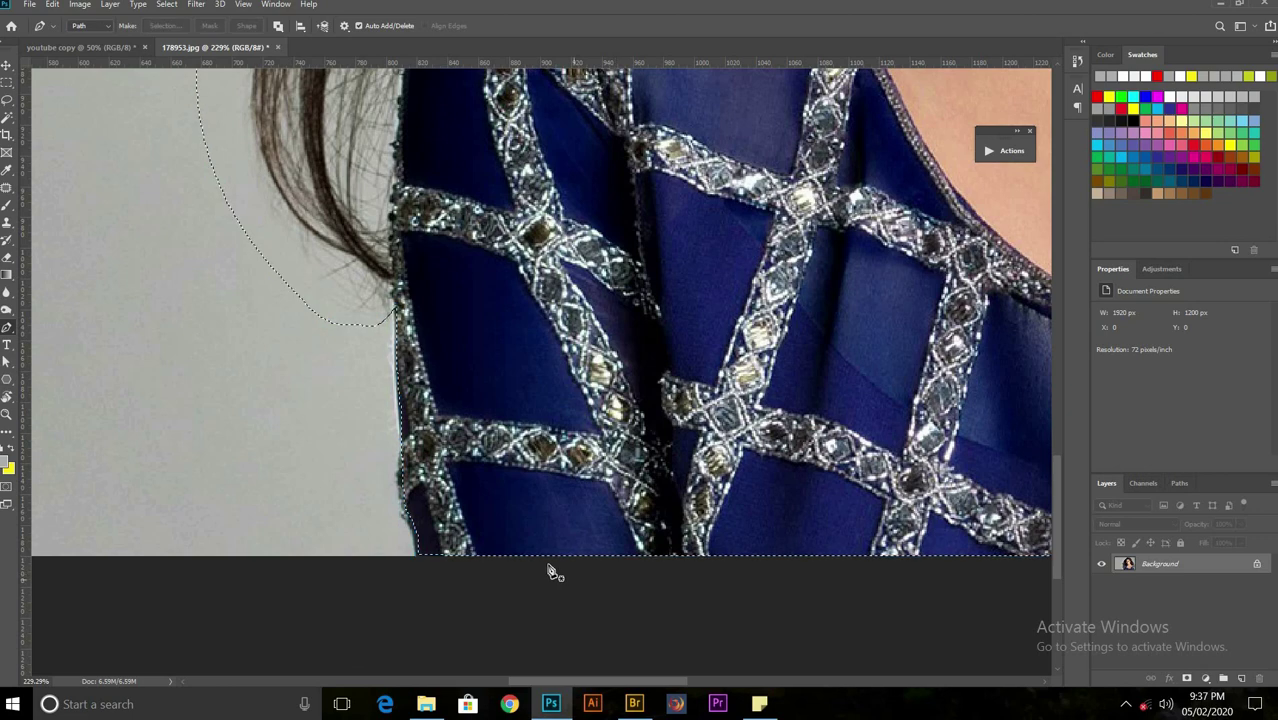
pyautogui.hotkey('ctrl', '0')
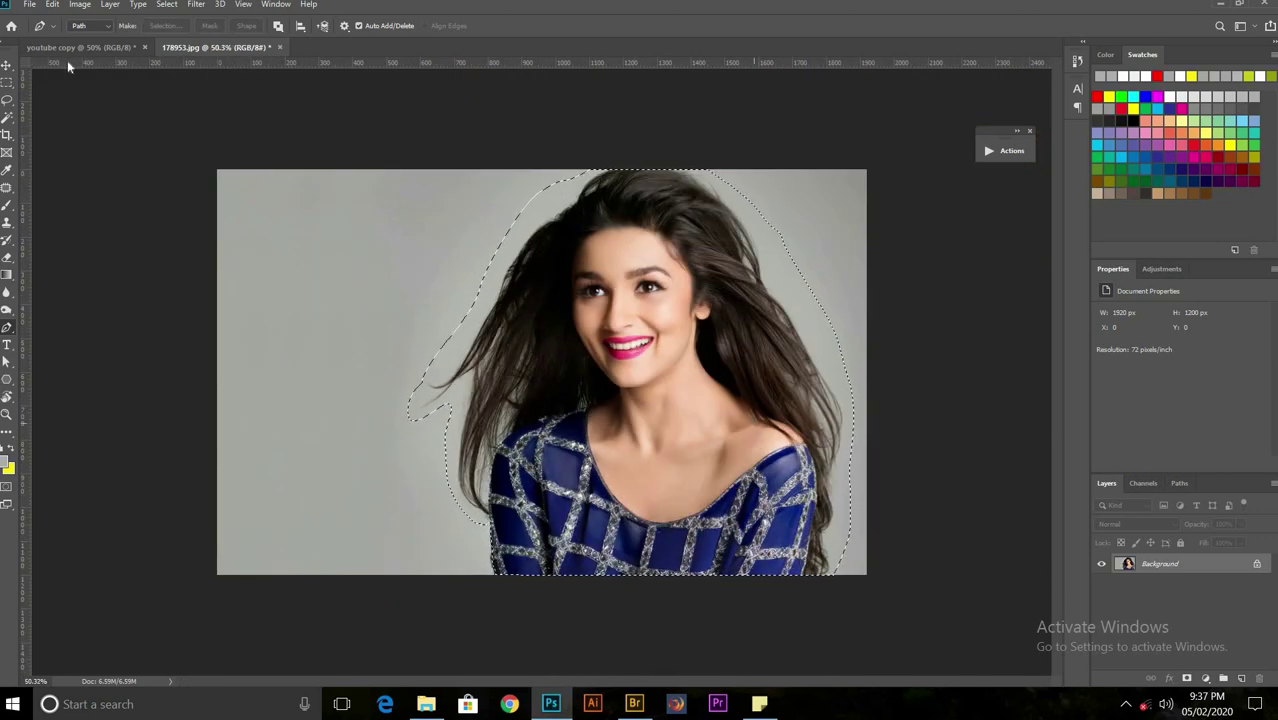
# Feather the selection with a 0.5 px radius.
pyautogui.press('m')
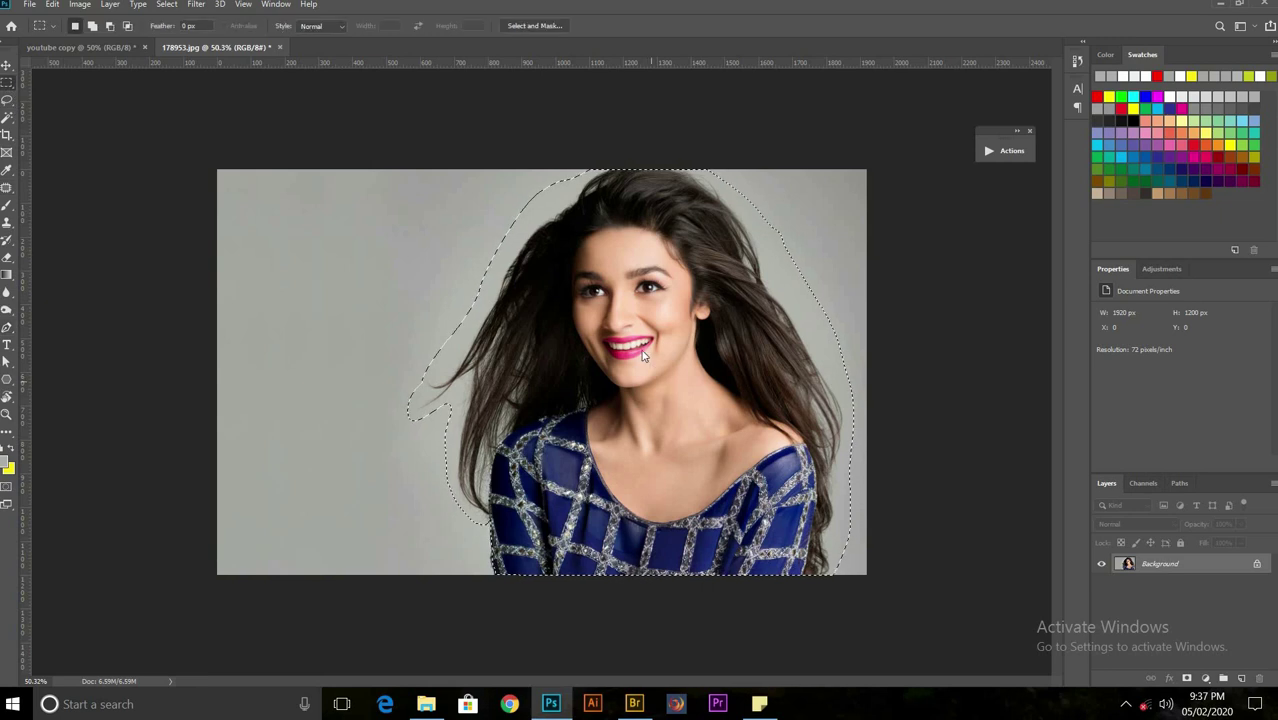
pyautogui.rightClick(640, 350)
pyautogui.click(660, 381)
pyautogui.press('Return')
# Paste the selected woman into the green background document as Layer 2 and deselect it.
pyautogui.click(85, 47)
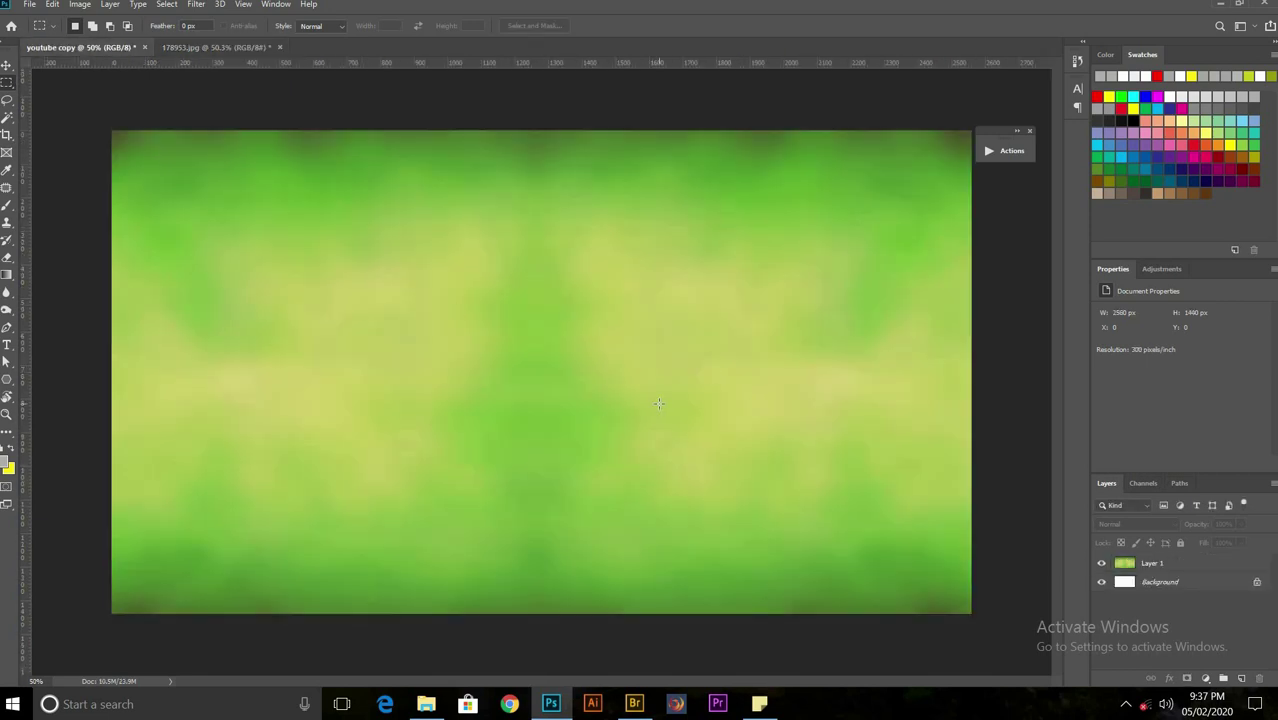
pyautogui.hotkey('ctrl', 'v')
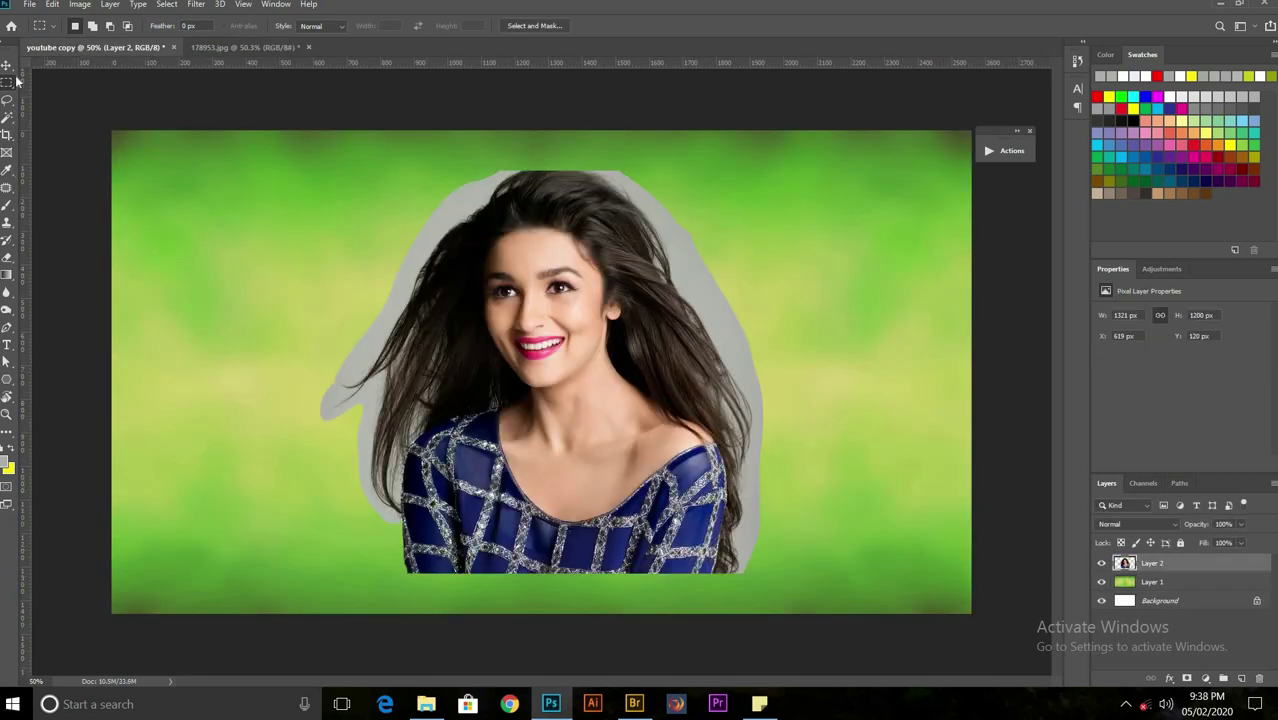
pyautogui.click(6, 64)
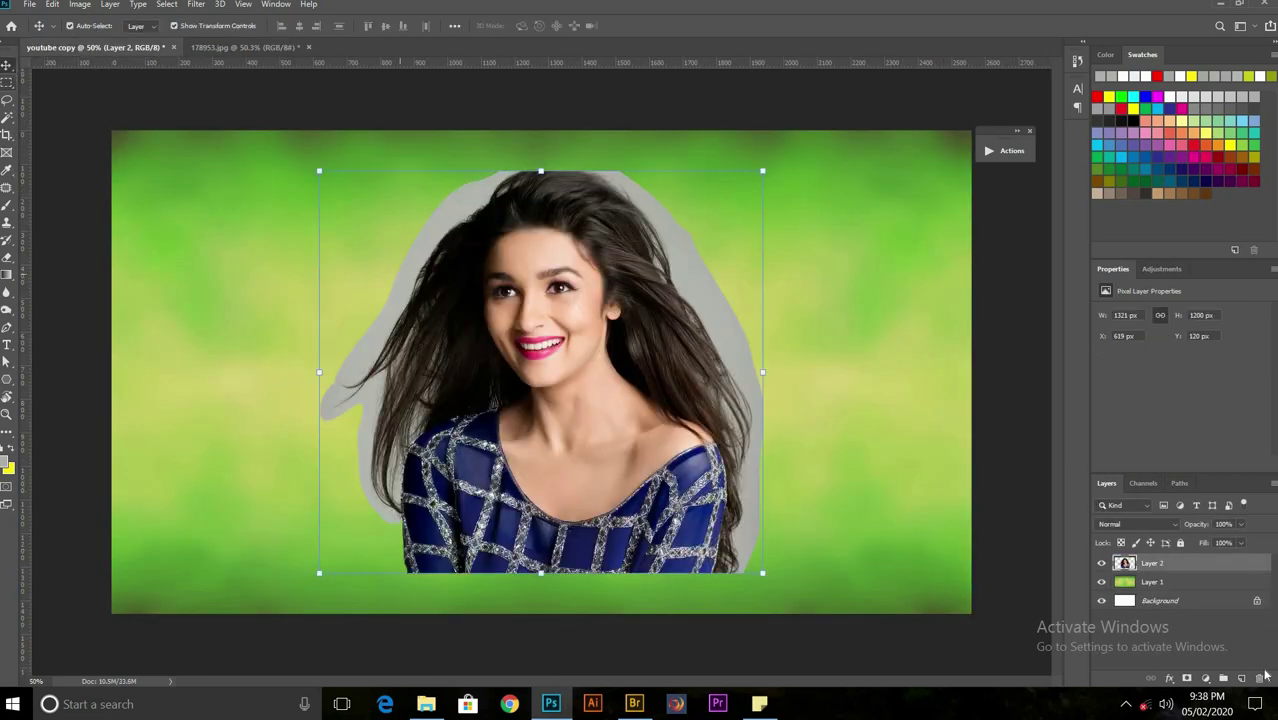
pyautogui.click(985, 537)
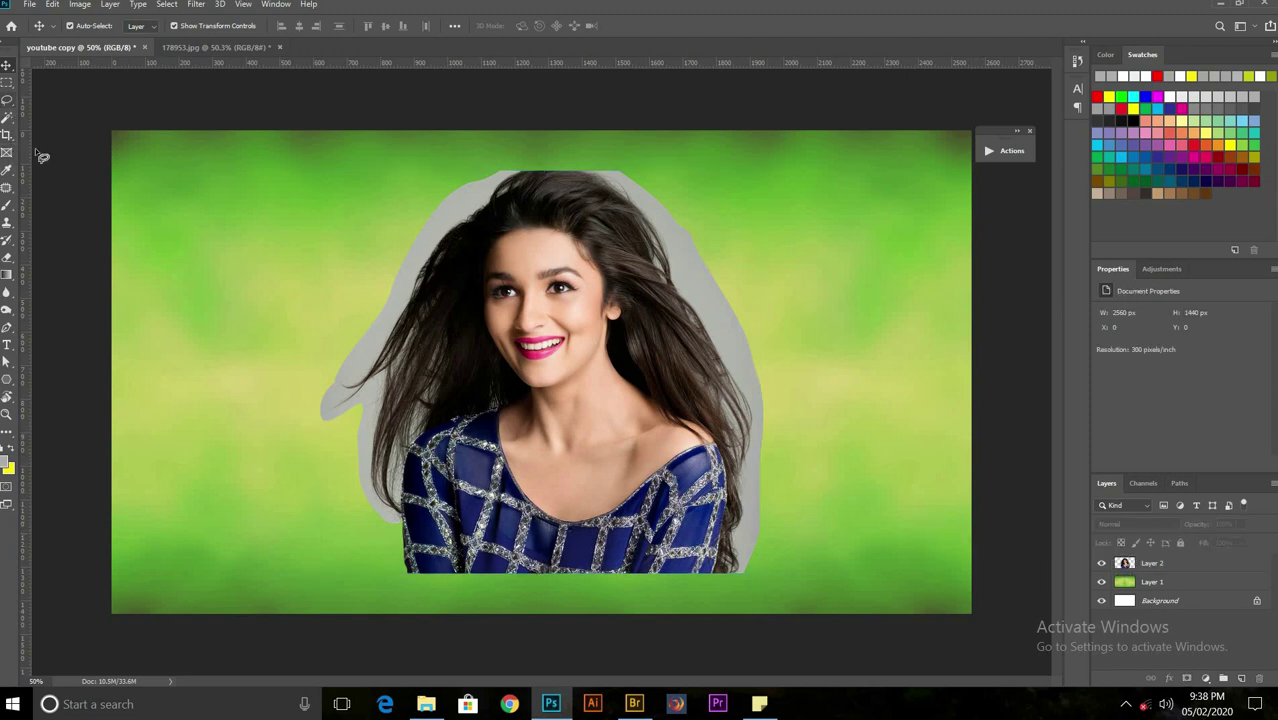
pyautogui.click(6, 100)
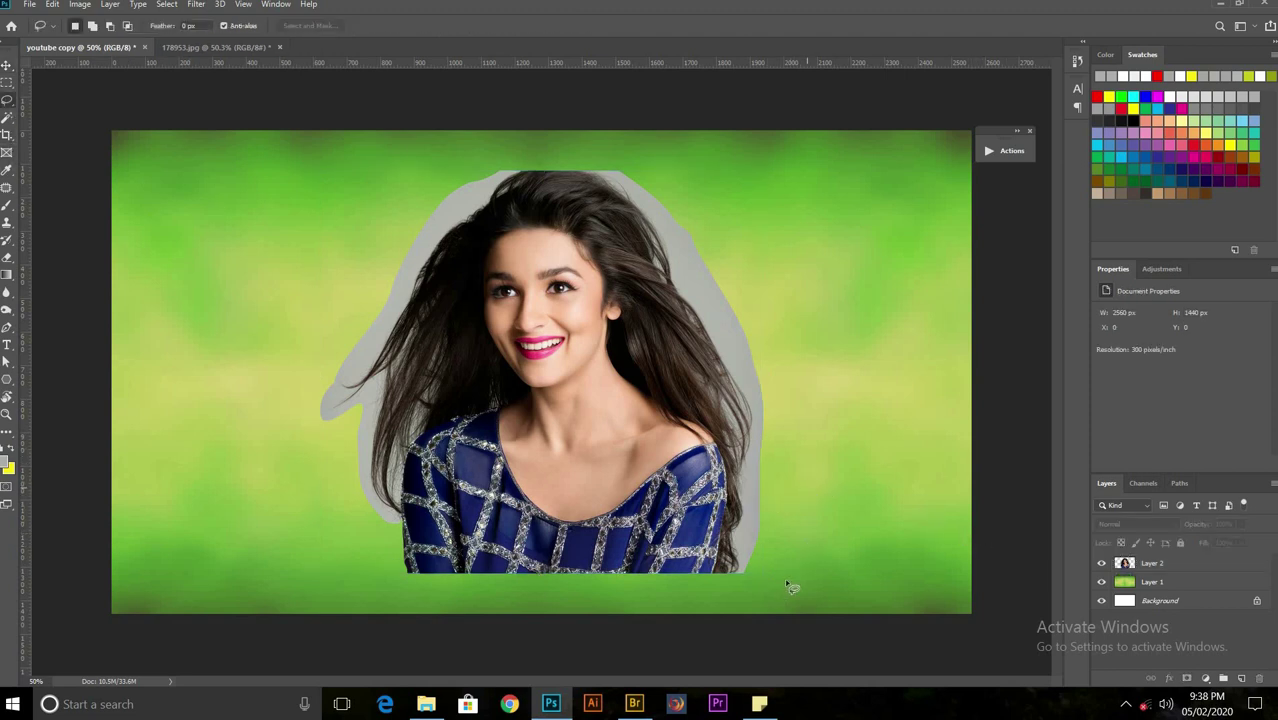
# Lasso a freehand selection around the woman's shoulder and upper body.
pyautogui.moveTo(808, 490); pyautogui.dragTo(596, 400)
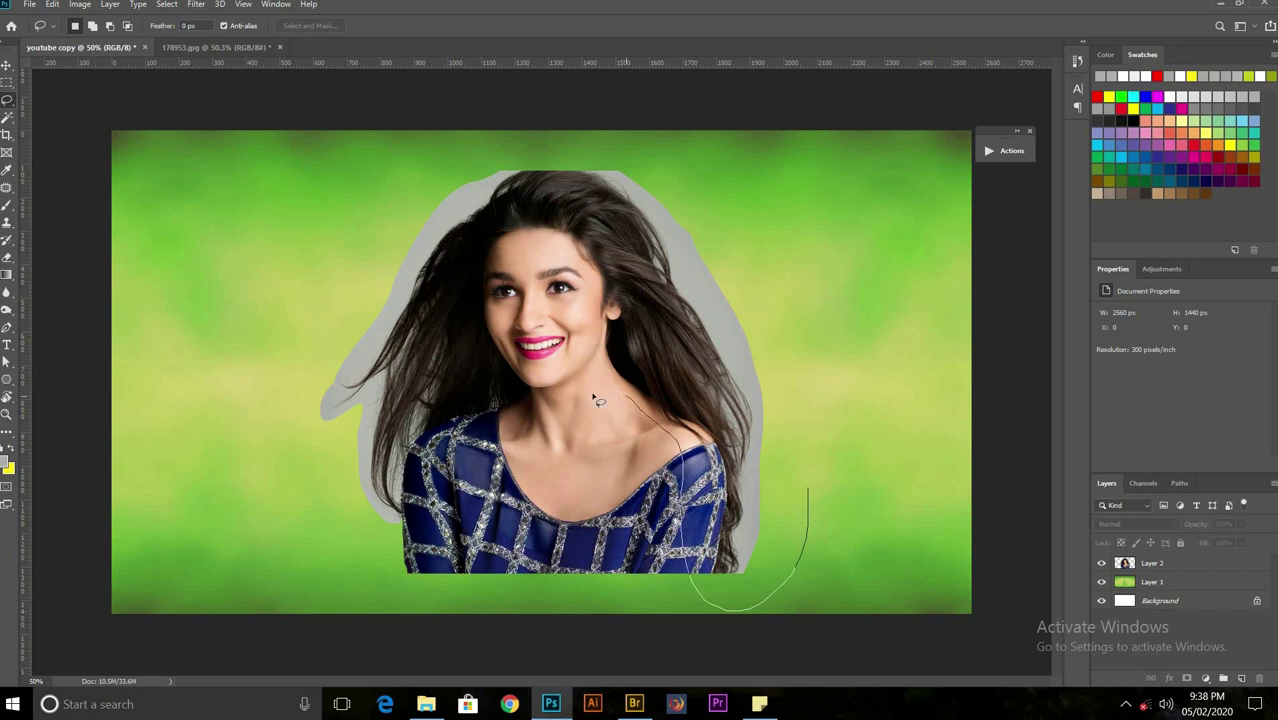
pyautogui.moveTo(508, 462); pyautogui.dragTo(603, 110)
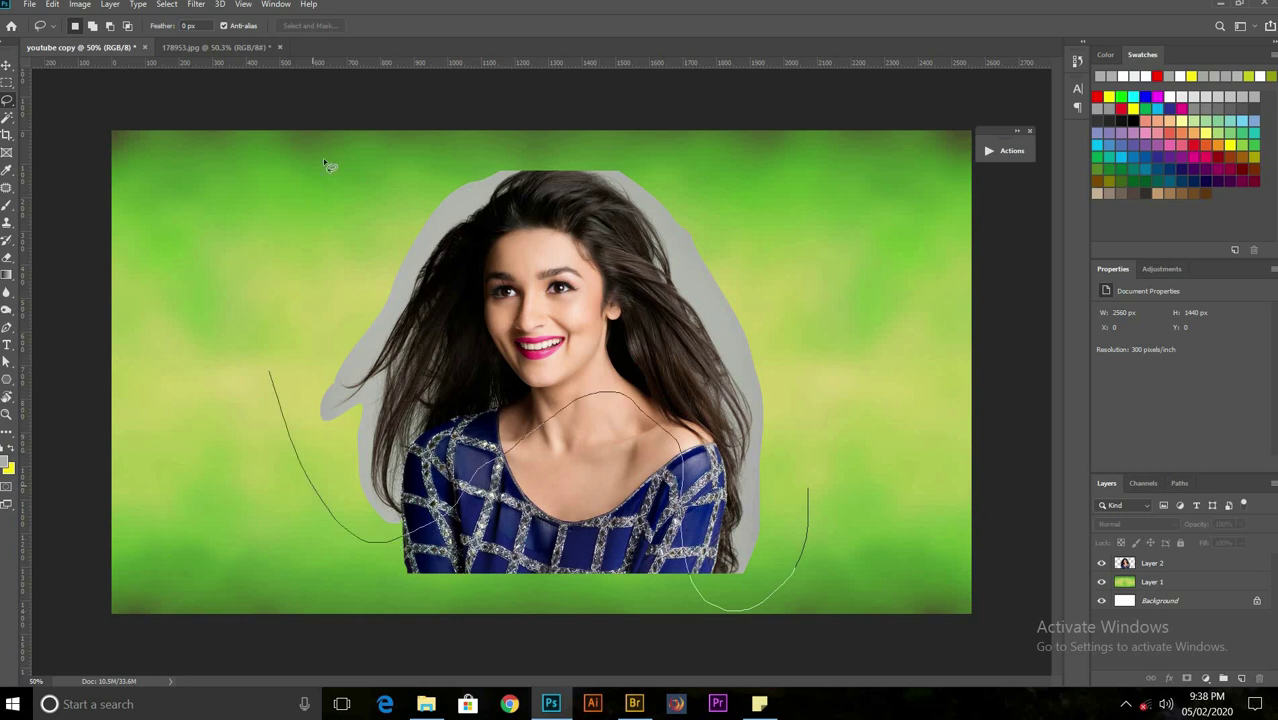
pyautogui.moveTo(603, 110); pyautogui.dragTo(807, 490)
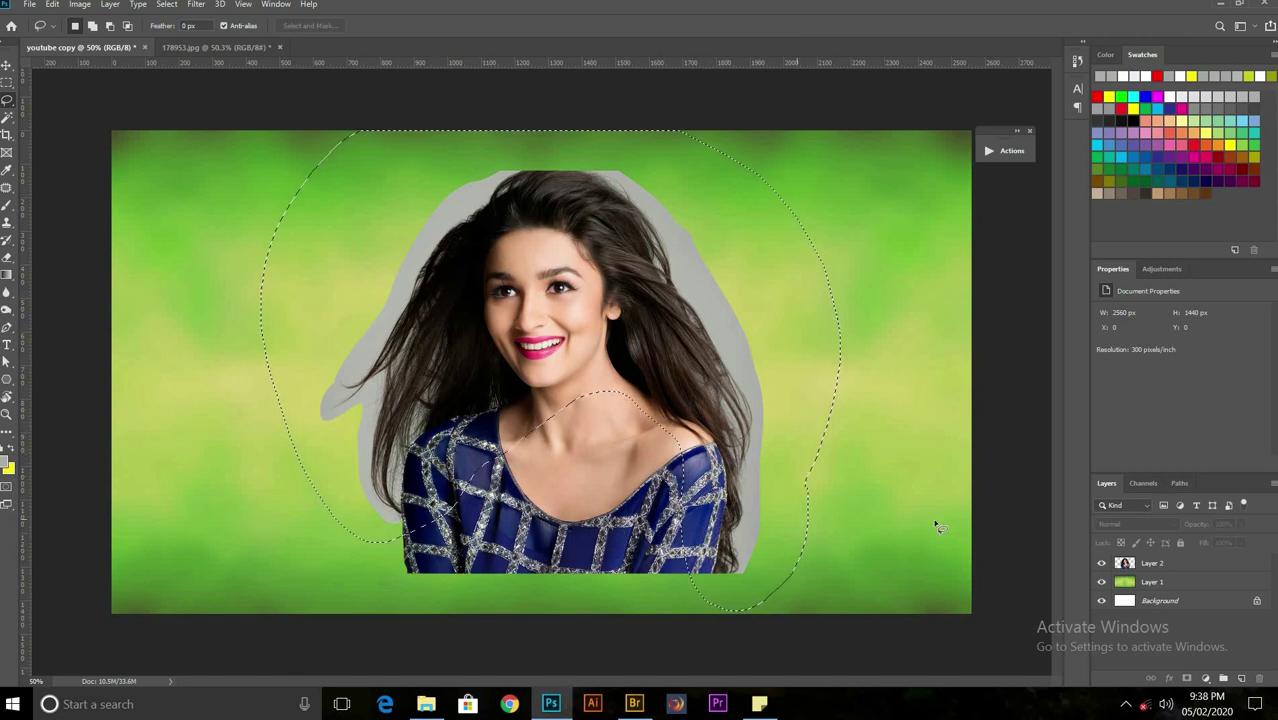
# Create Layer 3, stamp the visible image into it, and deselect.
pyautogui.click(1152, 563)
pyautogui.hotkey('ctrl', 'shift', 'alt', 'n')
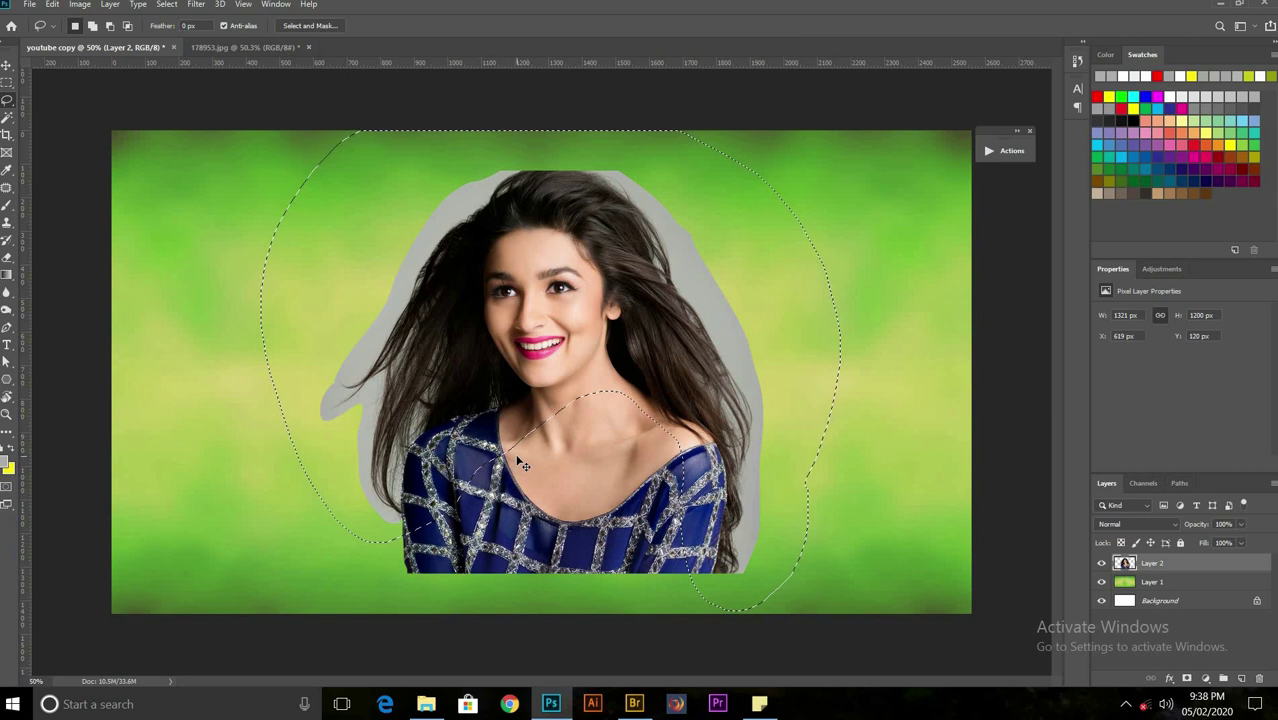
pyautogui.hotkey('ctrl', 'shift', 'alt', 'e')
pyautogui.hotkey('ctrl', 'd')
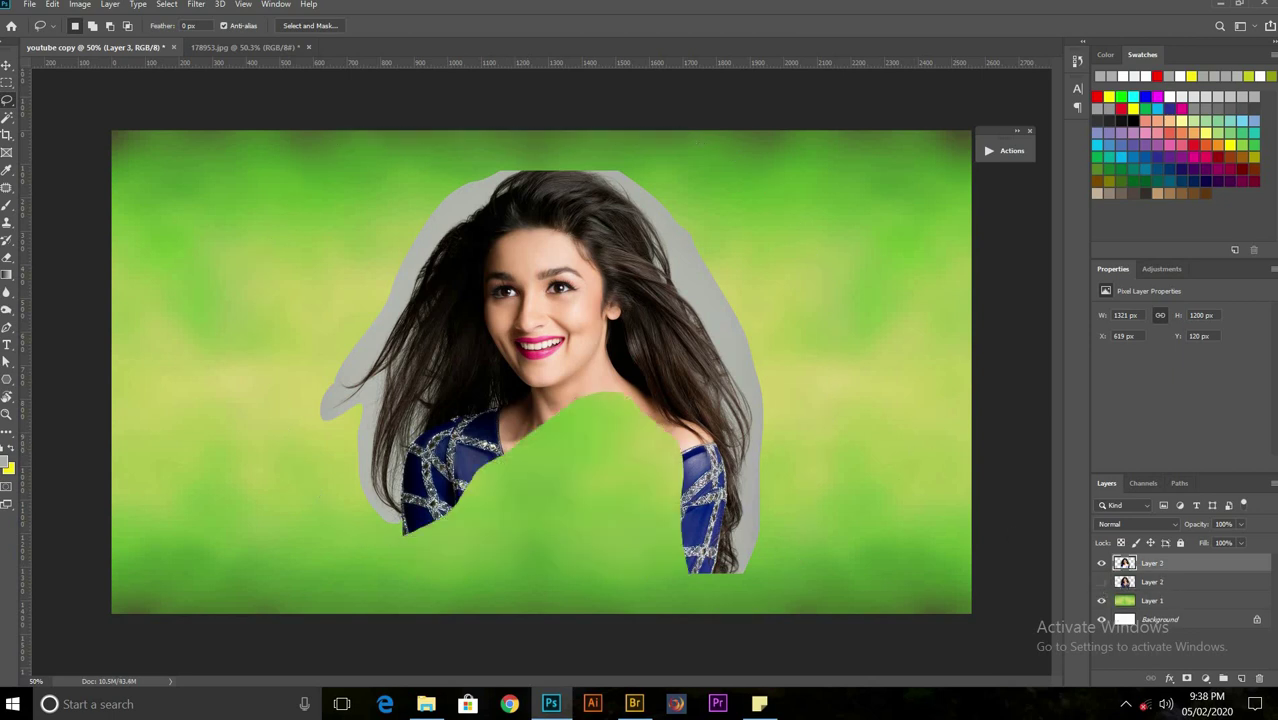
pyautogui.click(7, 65)
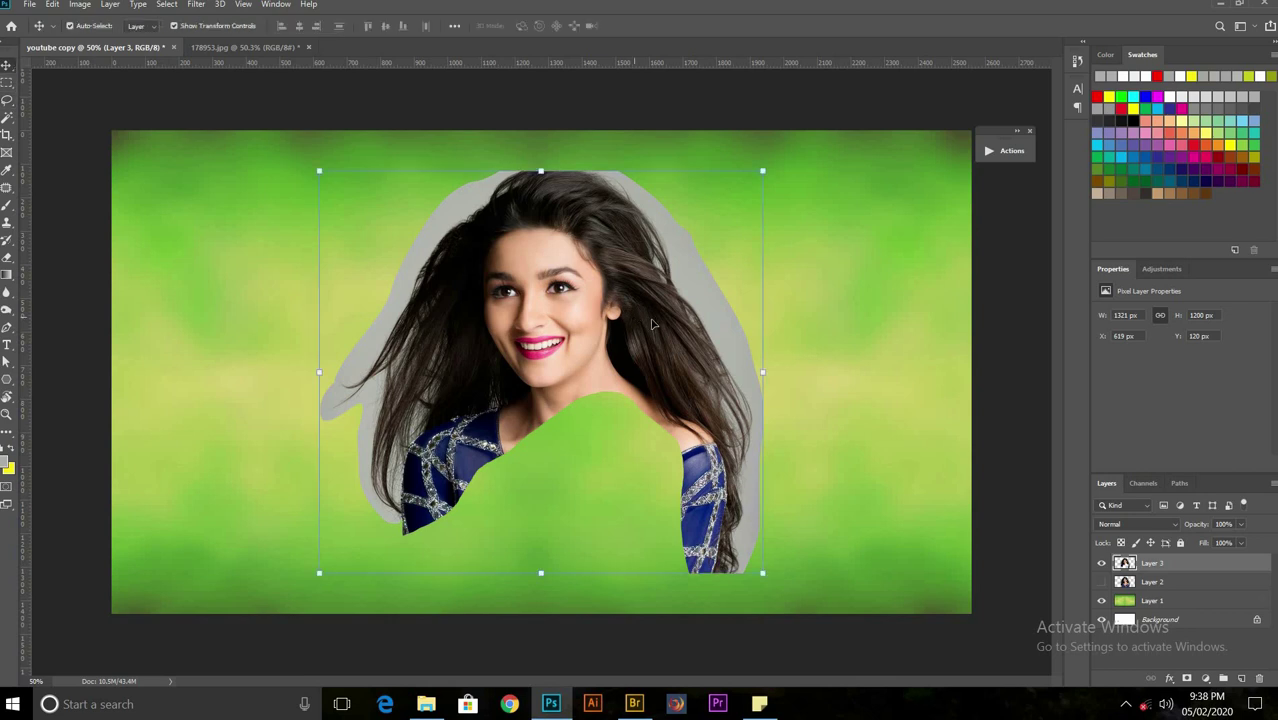
# Set Layer 3 to Multiply and apply Levels with the white point sampled from the grey halo.
pyautogui.click(1170, 527)
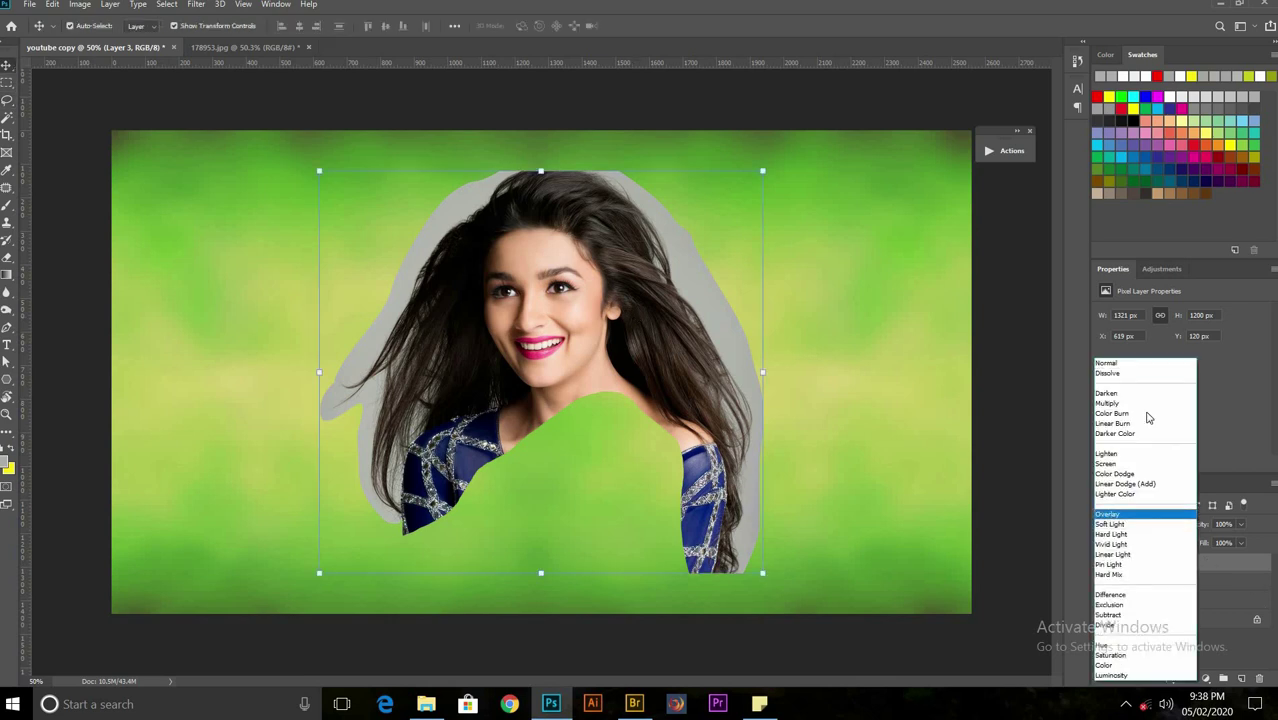
pyautogui.click(1144, 408)
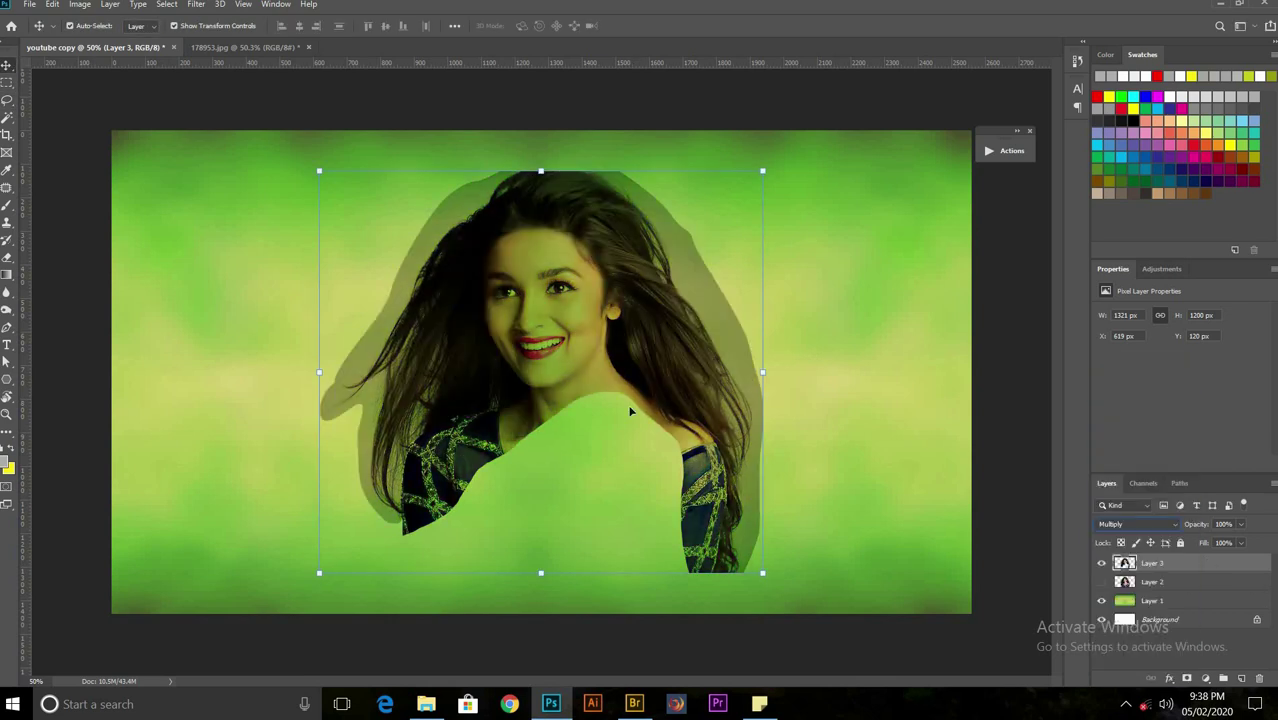
pyautogui.hotkey('ctrl', 'l')
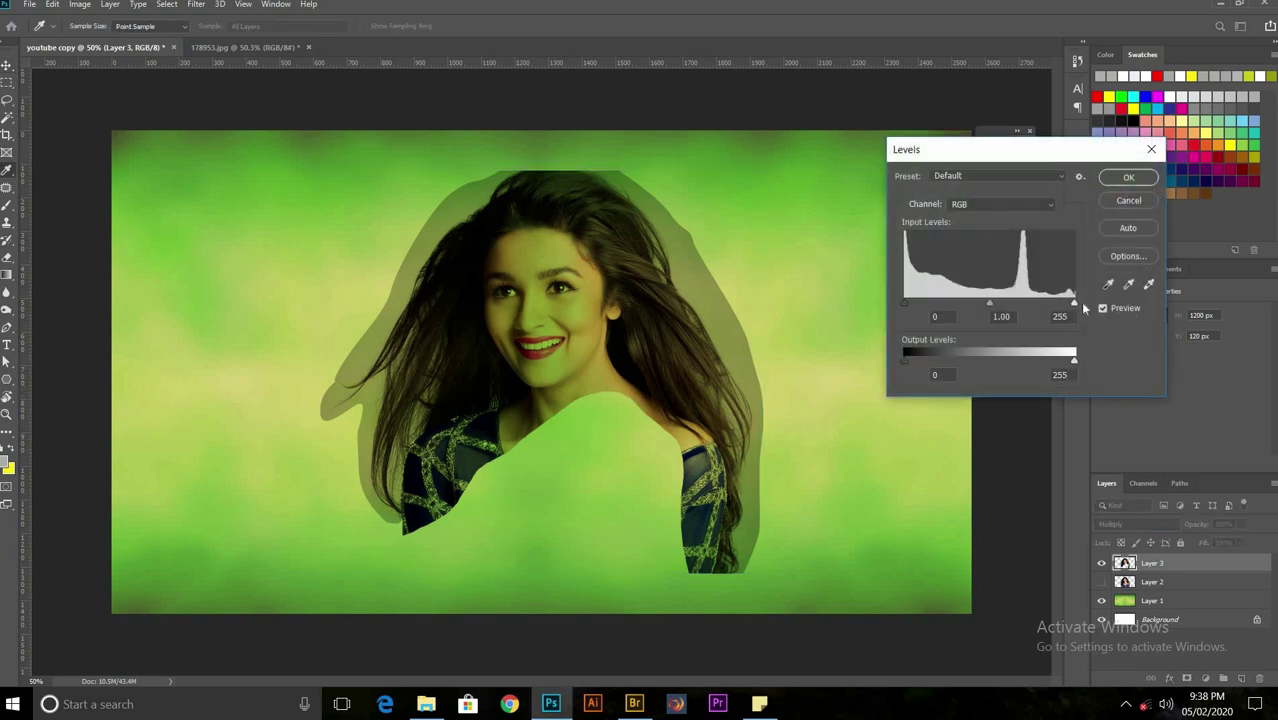
pyautogui.click(1148, 286)
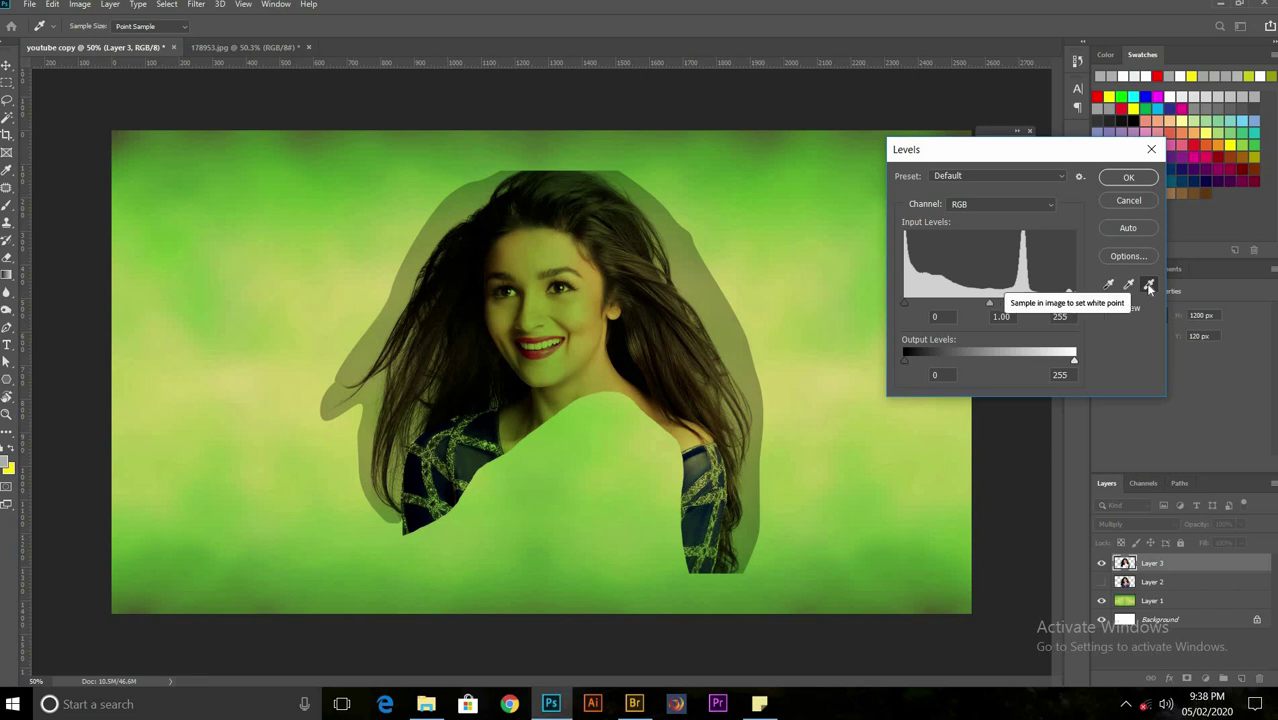
pyautogui.click(652, 193)
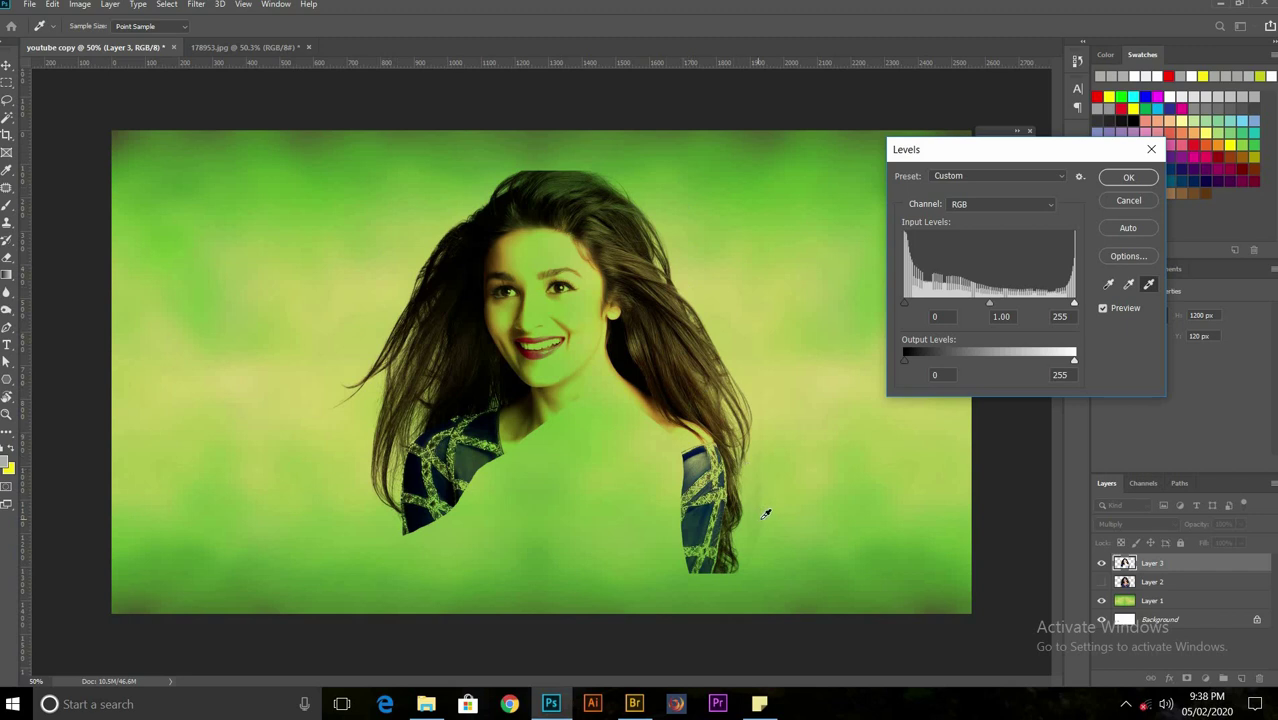
pyautogui.click(1132, 177)
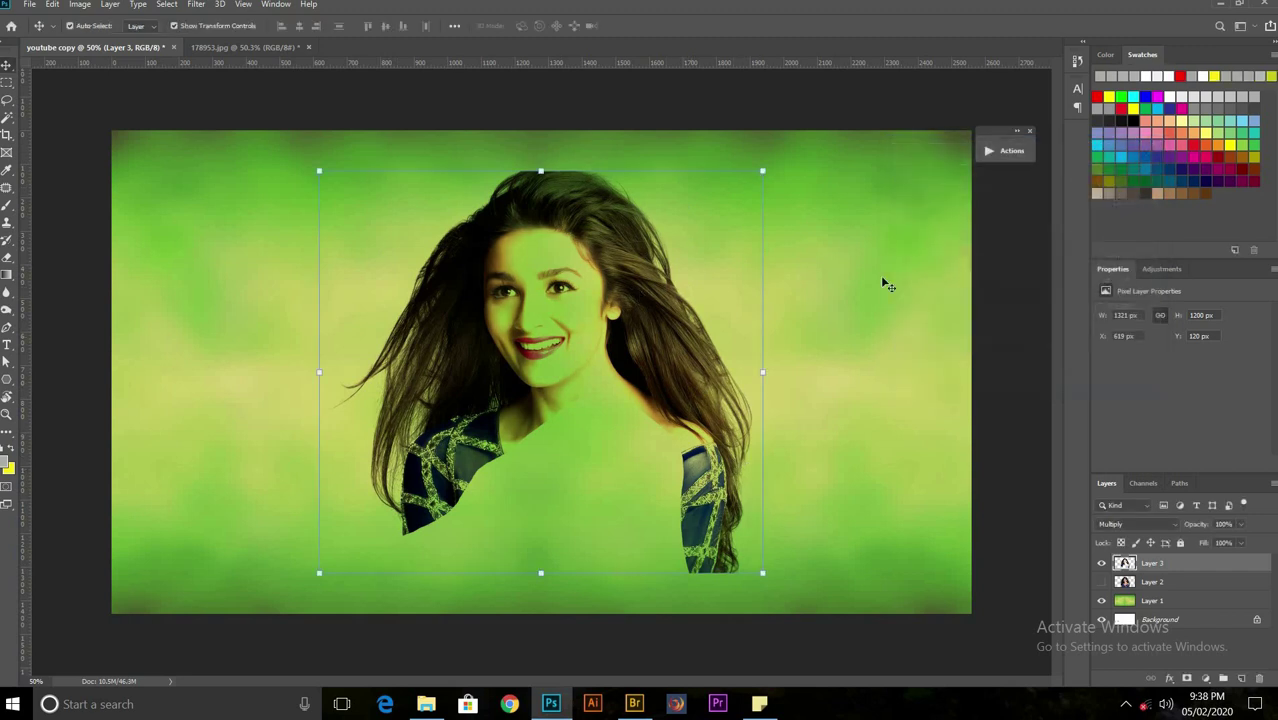
# Show Layer 2, move it above Layer 3, select it, and switch to the Eraser.
pyautogui.click(1101, 582)
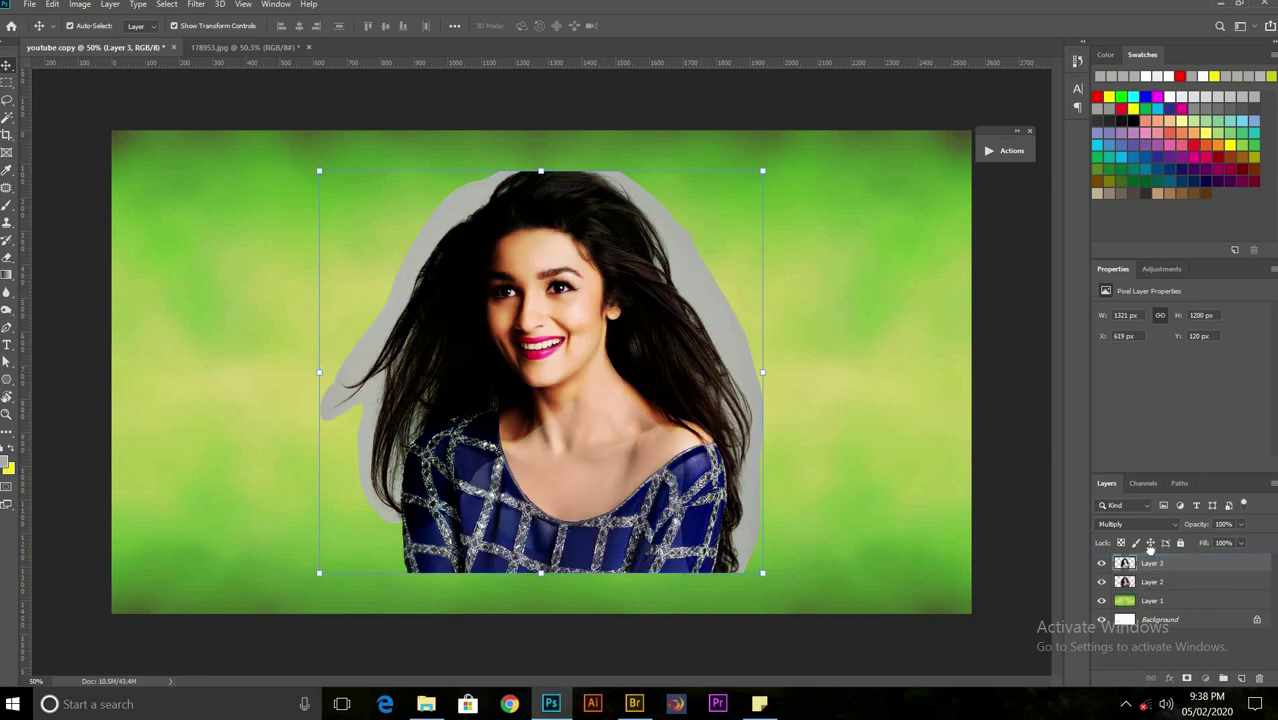
pyautogui.hotkey('alt', '[')
pyautogui.moveTo(1157, 590); pyautogui.dragTo(1160, 594)
pyautogui.keyDown('ctrl'); pyautogui.click(1140, 581); pyautogui.keyUp('ctrl')
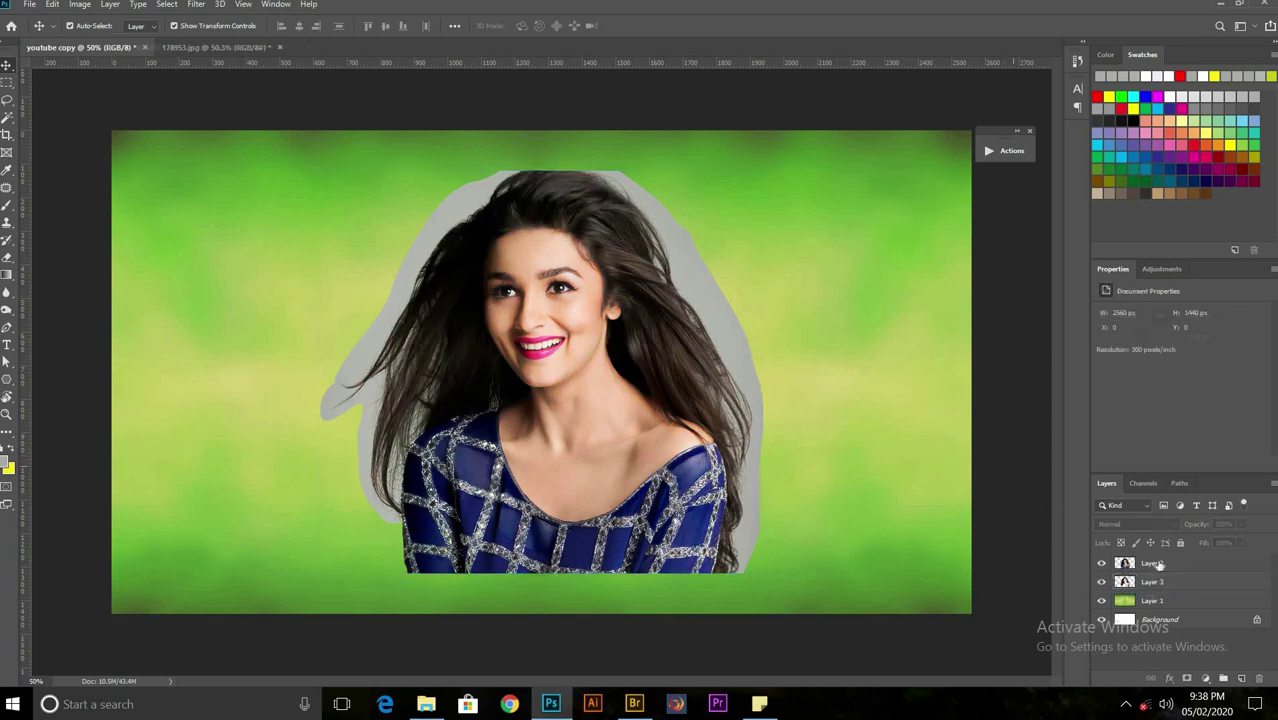
pyautogui.click(553, 326)
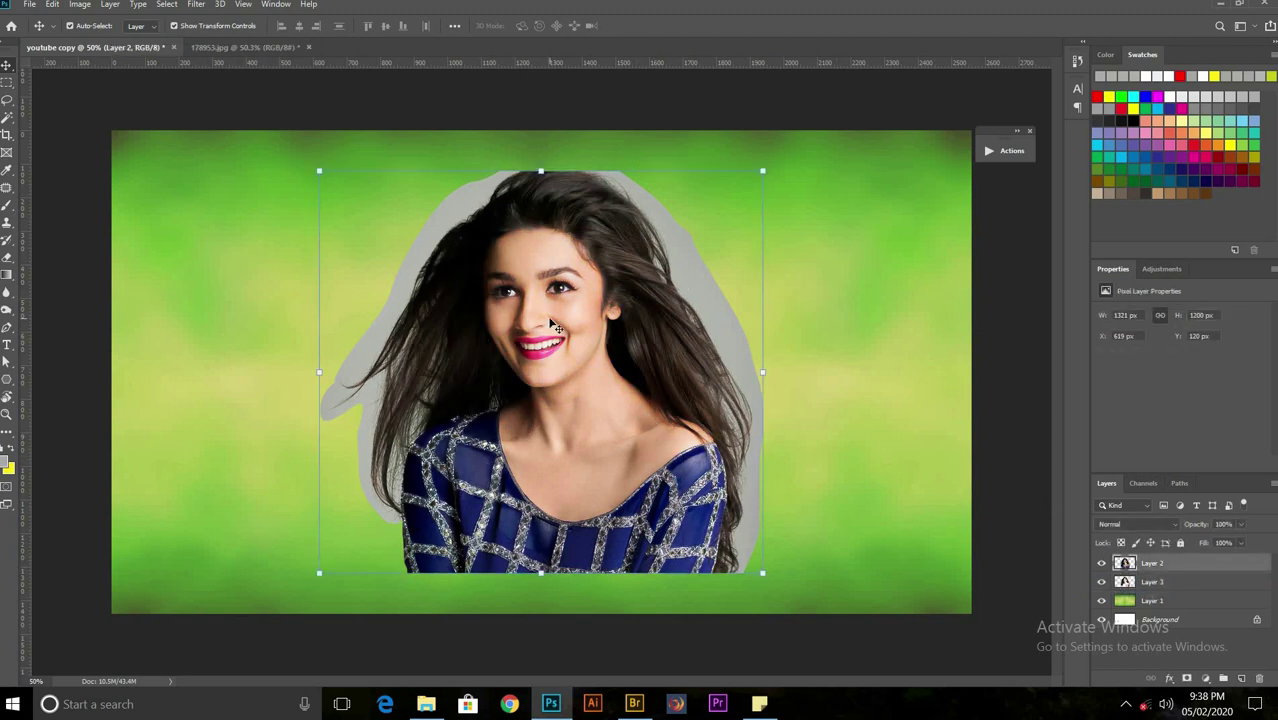
pyautogui.press('e')
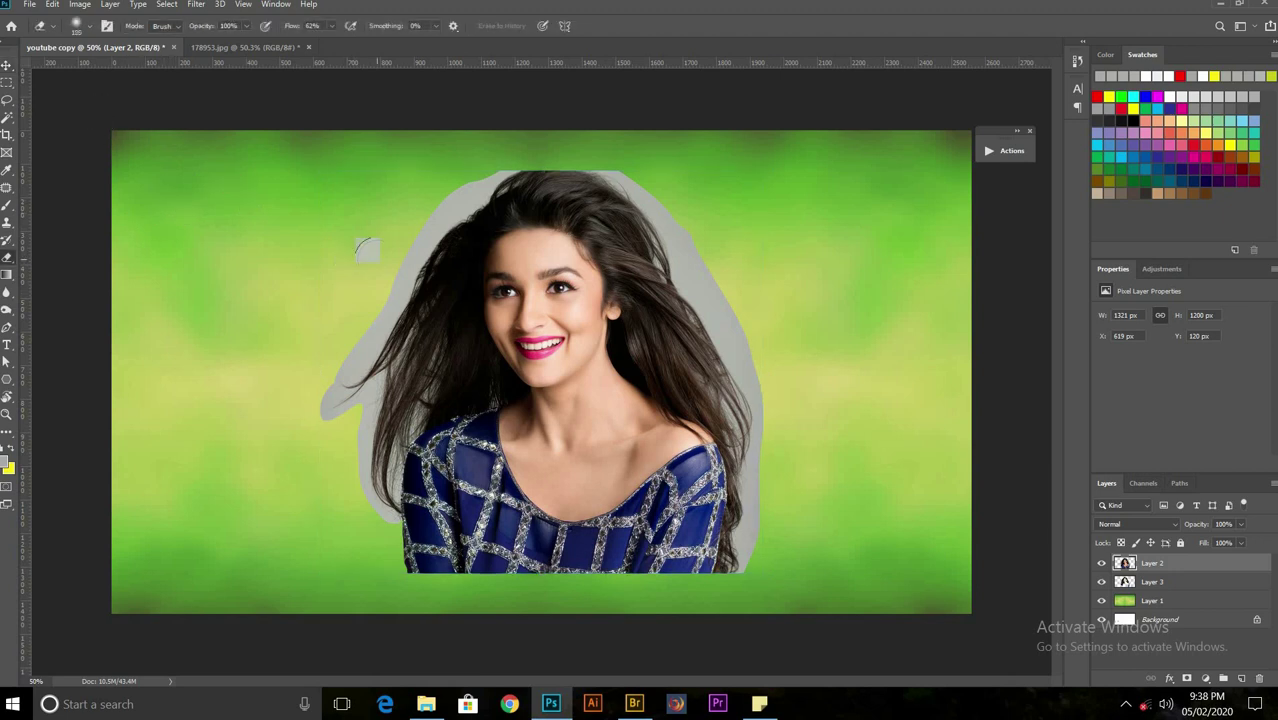
# With a 200 px, 0% hardness eraser, erase the gray left of hair and shoulder, then shrink to 70 px.
pyautogui.press(']')
pyautogui.press(']')
pyautogui.press(']')
pyautogui.click(88, 26)
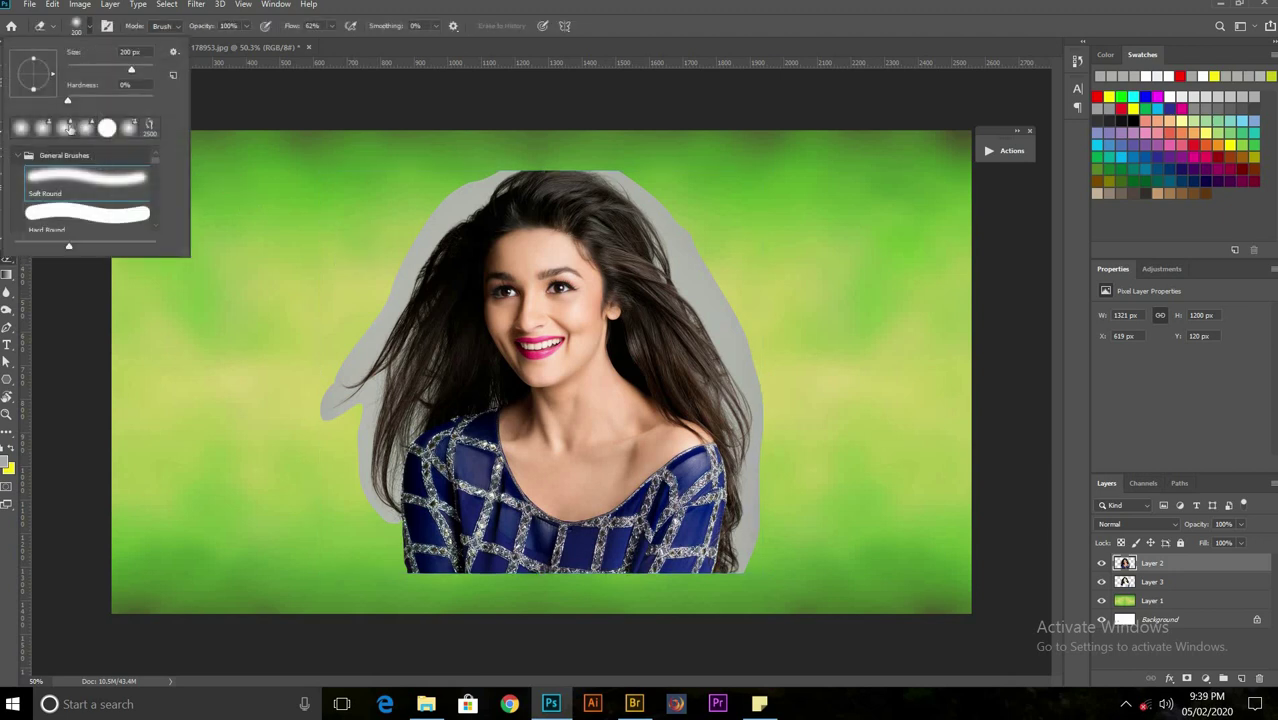
pyautogui.press('Return')
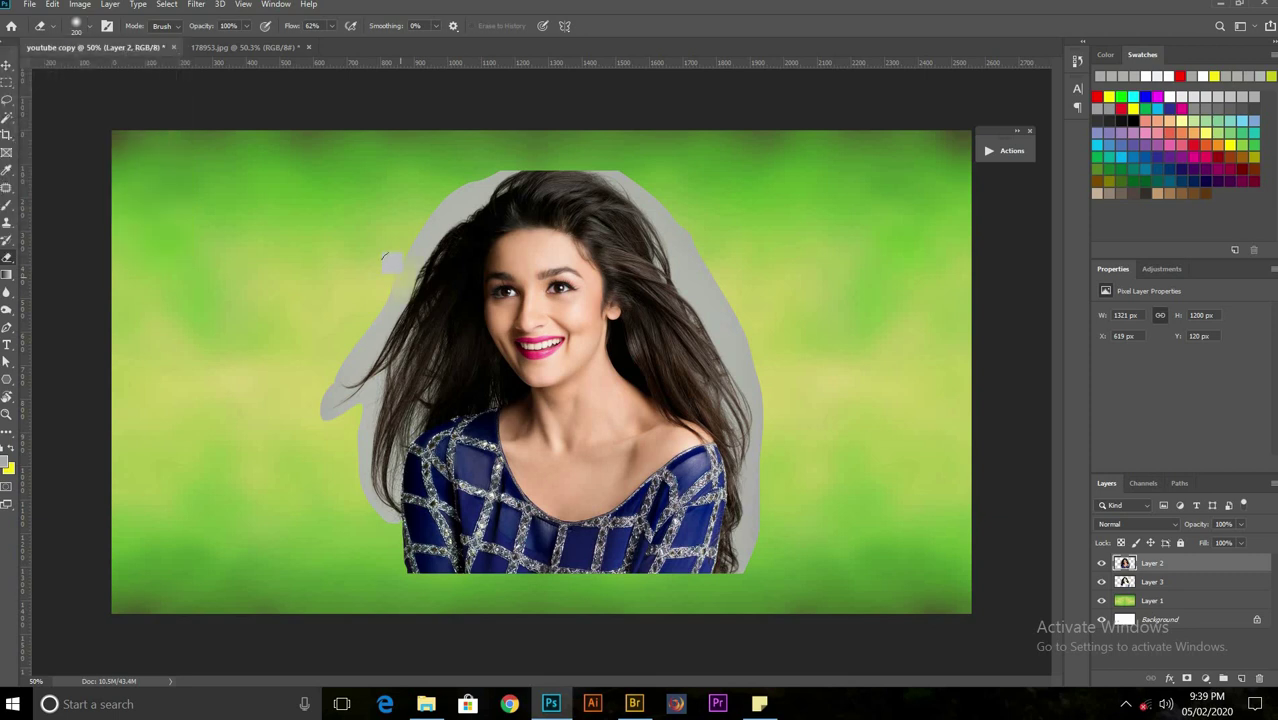
pyautogui.moveTo(380, 262); pyautogui.dragTo(358, 352)
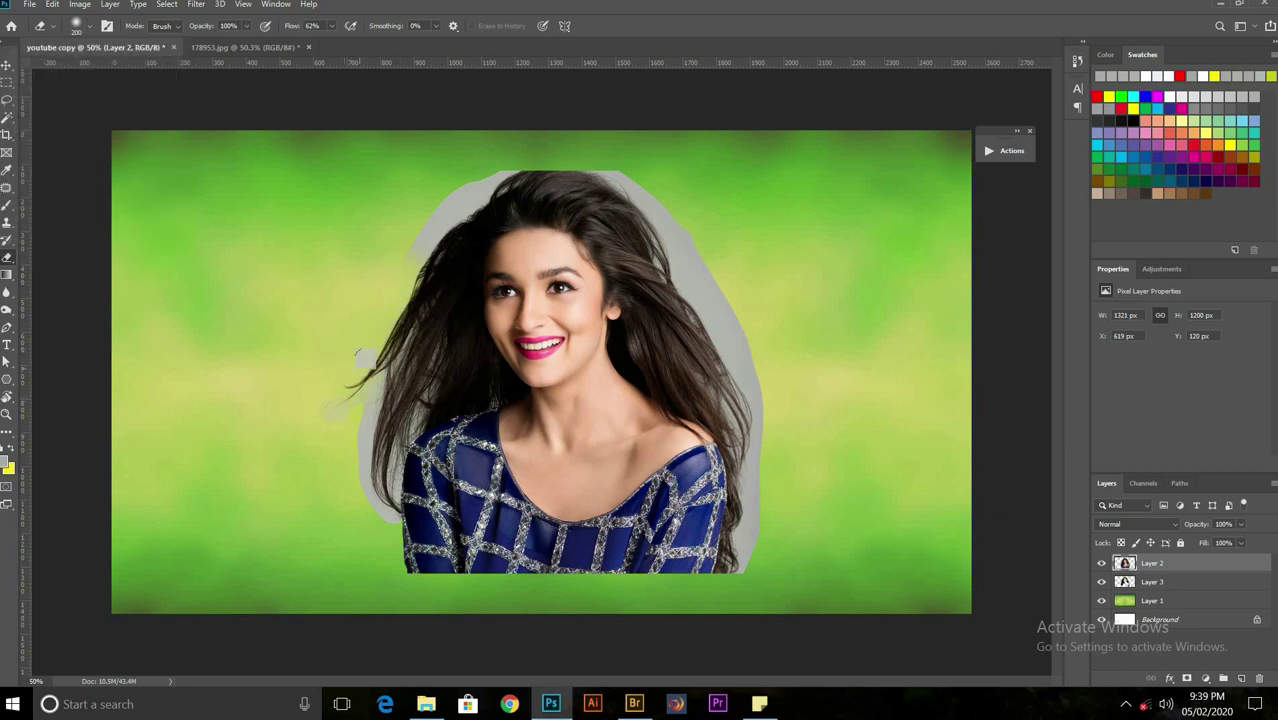
pyautogui.moveTo(348, 400); pyautogui.dragTo(349, 440)
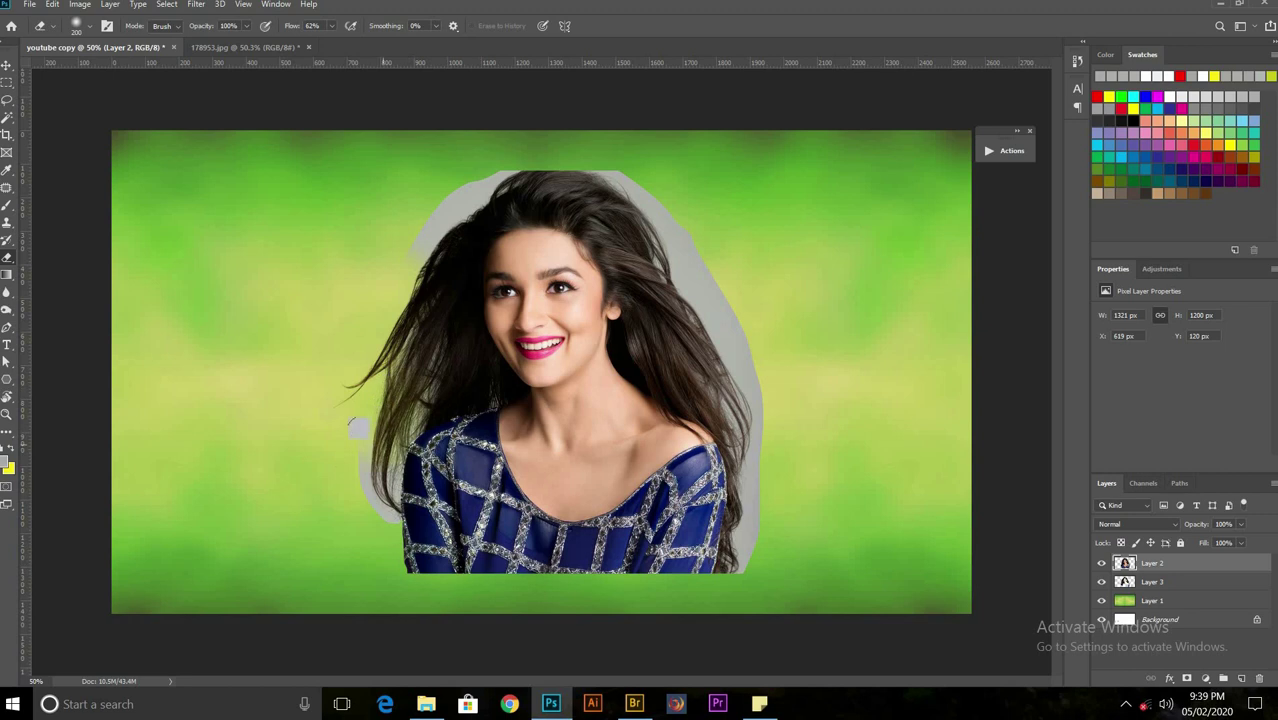
pyautogui.scroll(5, 399, 432)
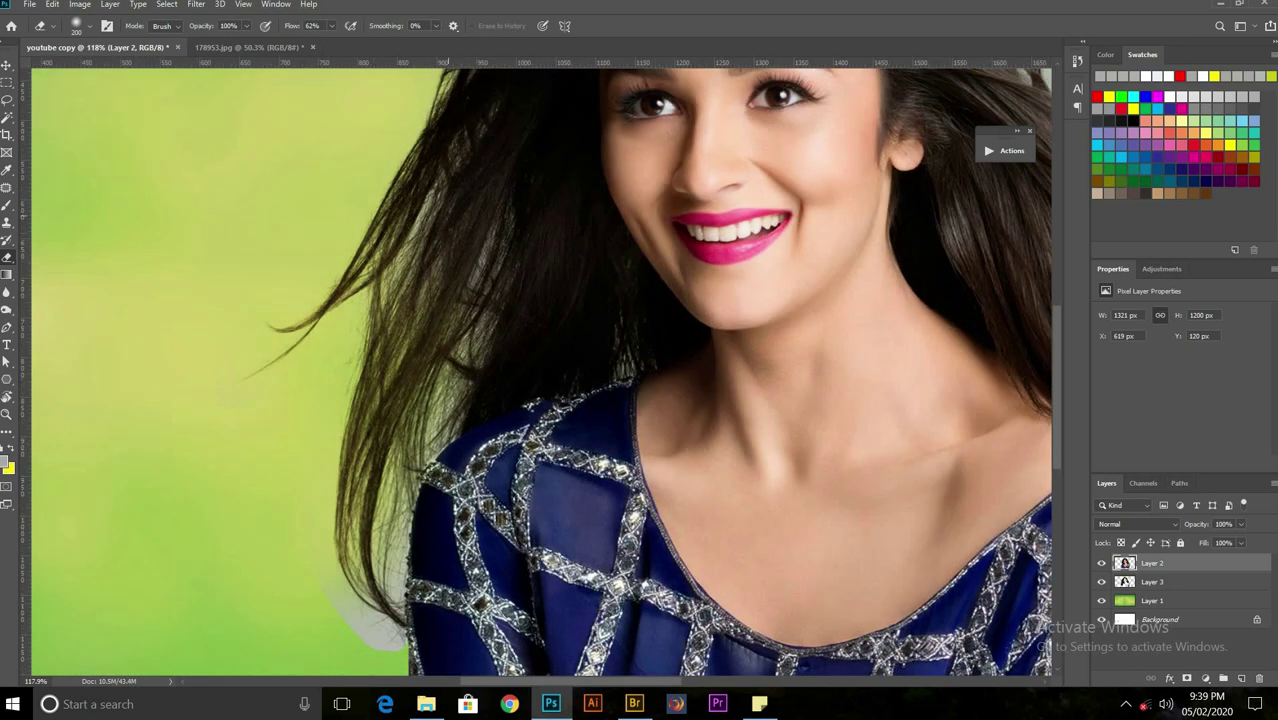
pyautogui.moveTo(379, 470); pyautogui.dragTo(404, 300)
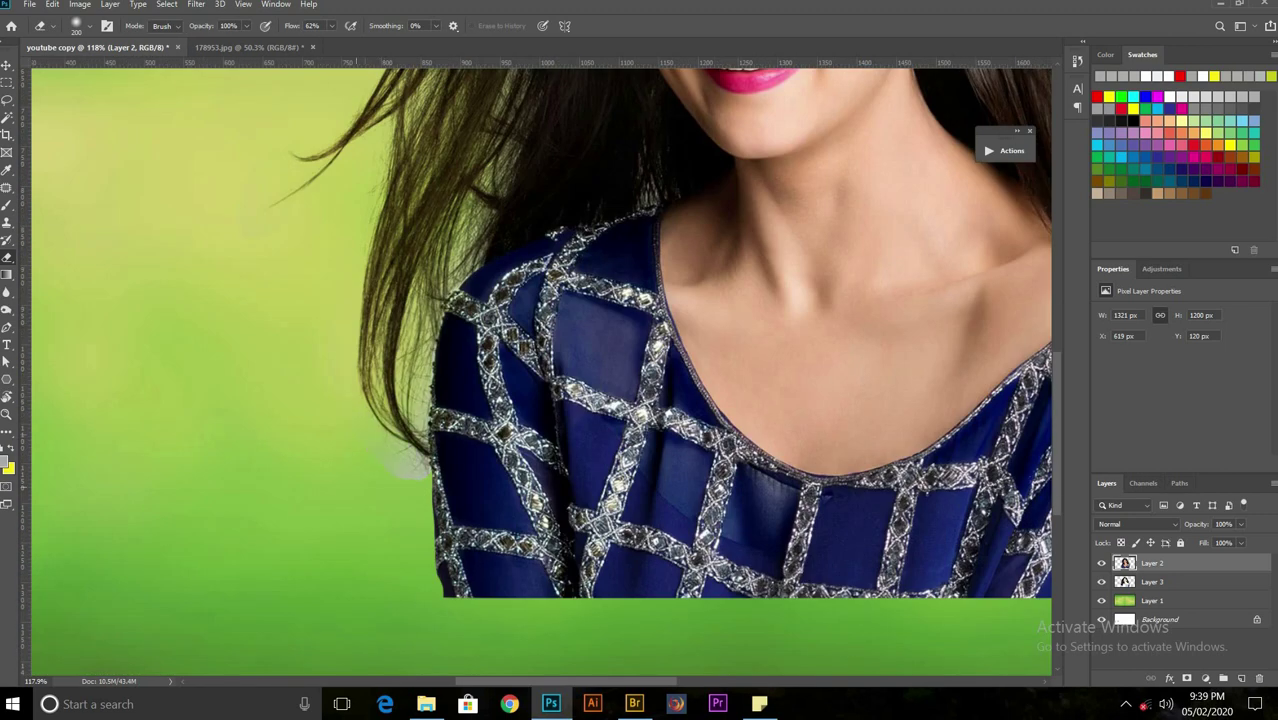
pyautogui.press('[')
pyautogui.press('[')
pyautogui.press('[')
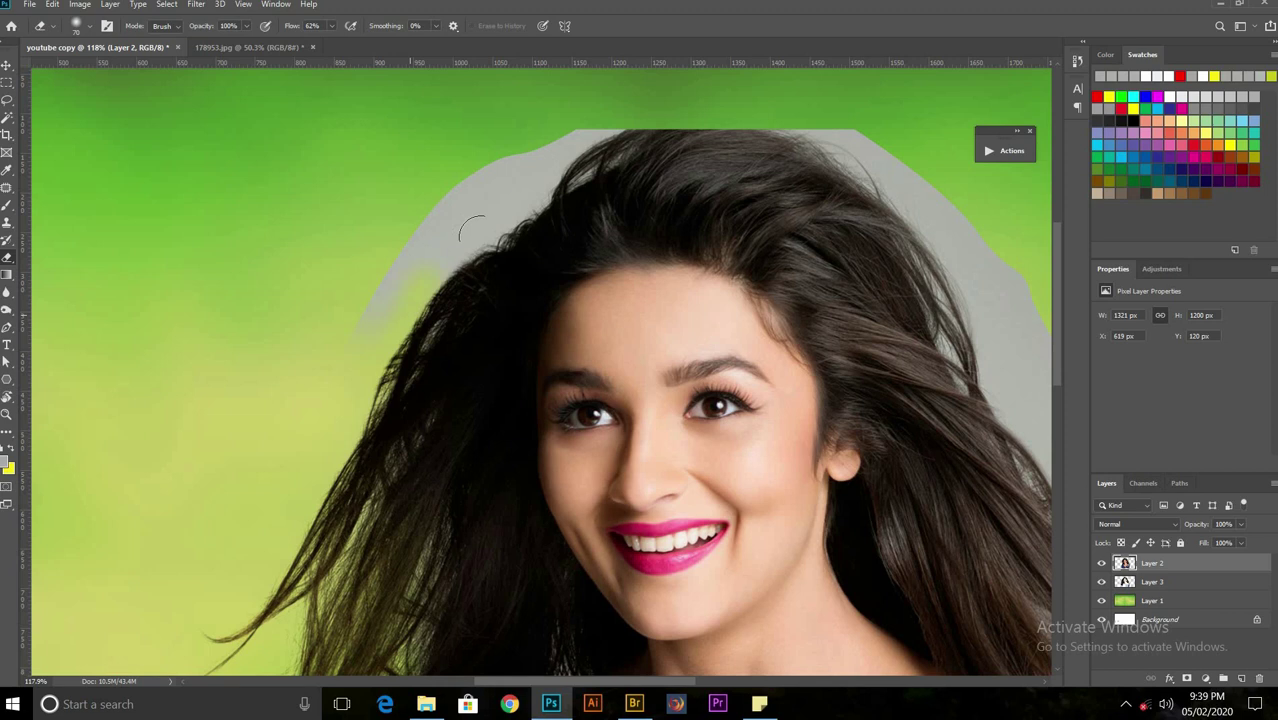
# Erase the leftover gray patches on the left side of the hair.
pyautogui.moveTo(470, 228)
pyautogui.mouseDown()
pyautogui.moveTo(515, 190)
pyautogui.moveTo(325, 355)
pyautogui.moveTo(335, 320)
pyautogui.mouseUp()
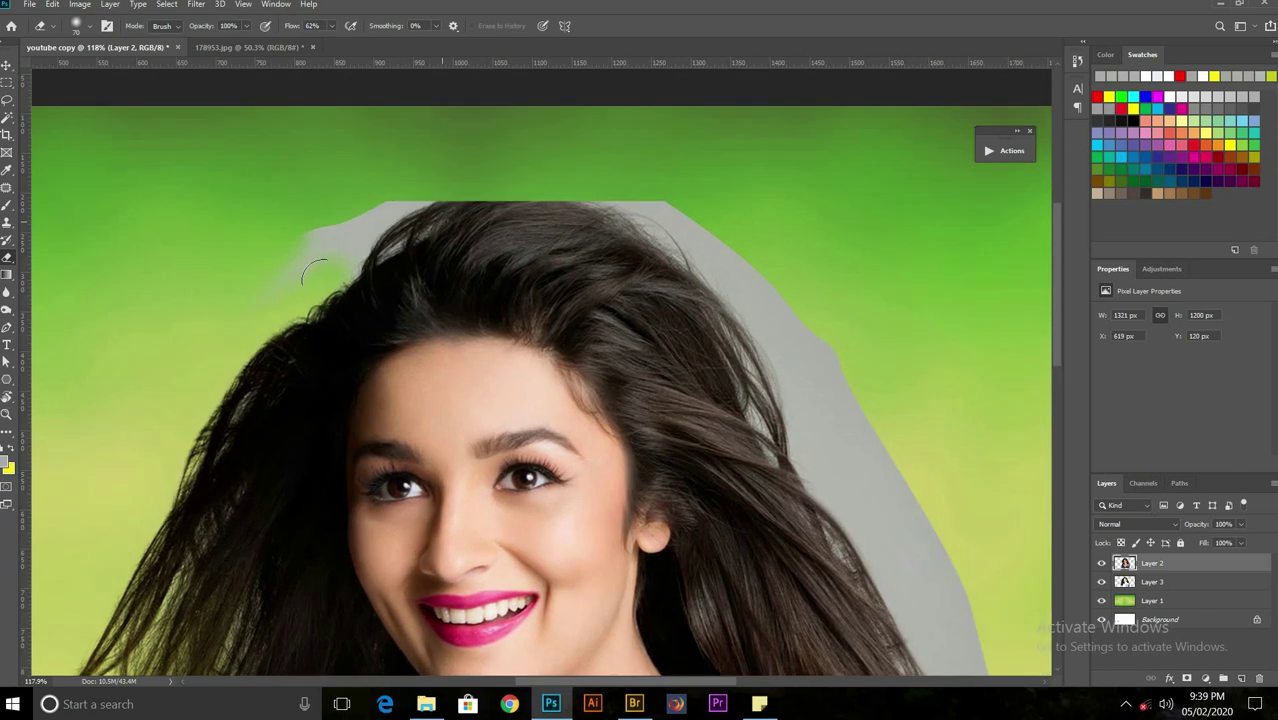
pyautogui.moveTo(430, 177); pyautogui.dragTo(295, 245)
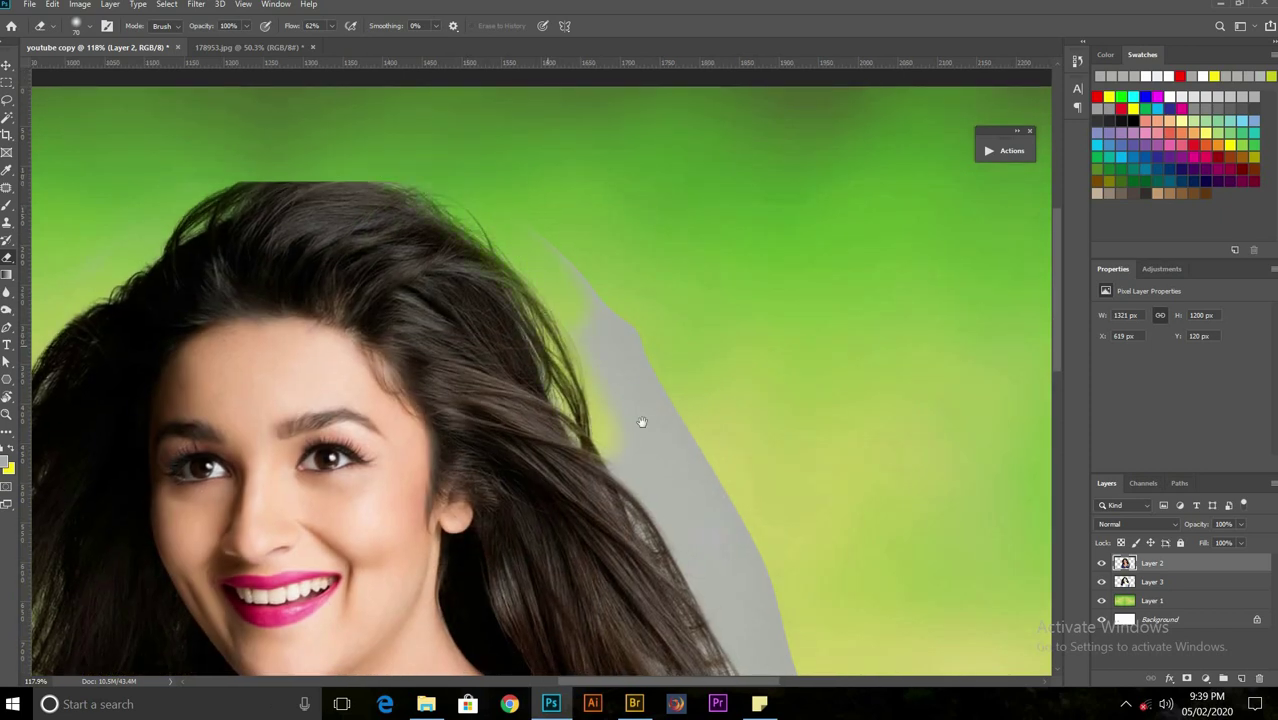
pyautogui.scroll(-3, 620, 335)
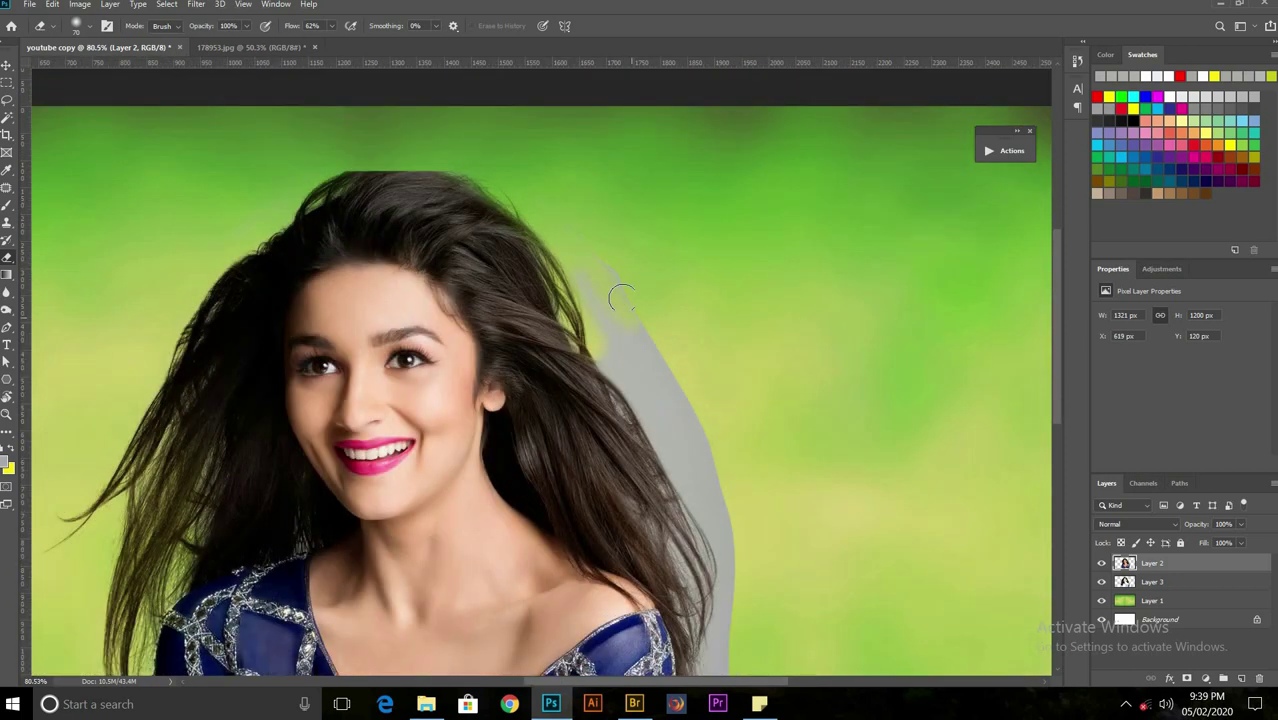
# Erase the gray strip along the hair's right edge and beside the right shoulder.
pyautogui.moveTo(598, 262); pyautogui.dragTo(632, 350)
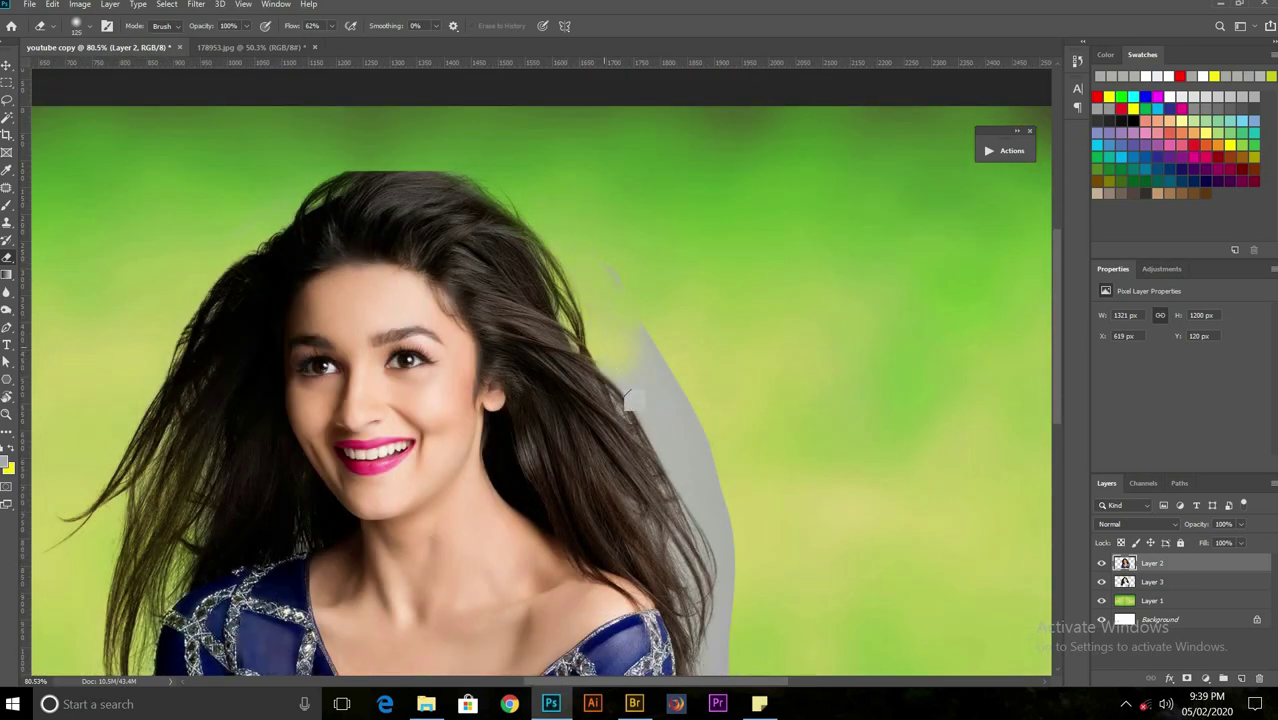
pyautogui.moveTo(617, 293); pyautogui.dragTo(705, 520)
pyautogui.scroll(-3, 700, 450)
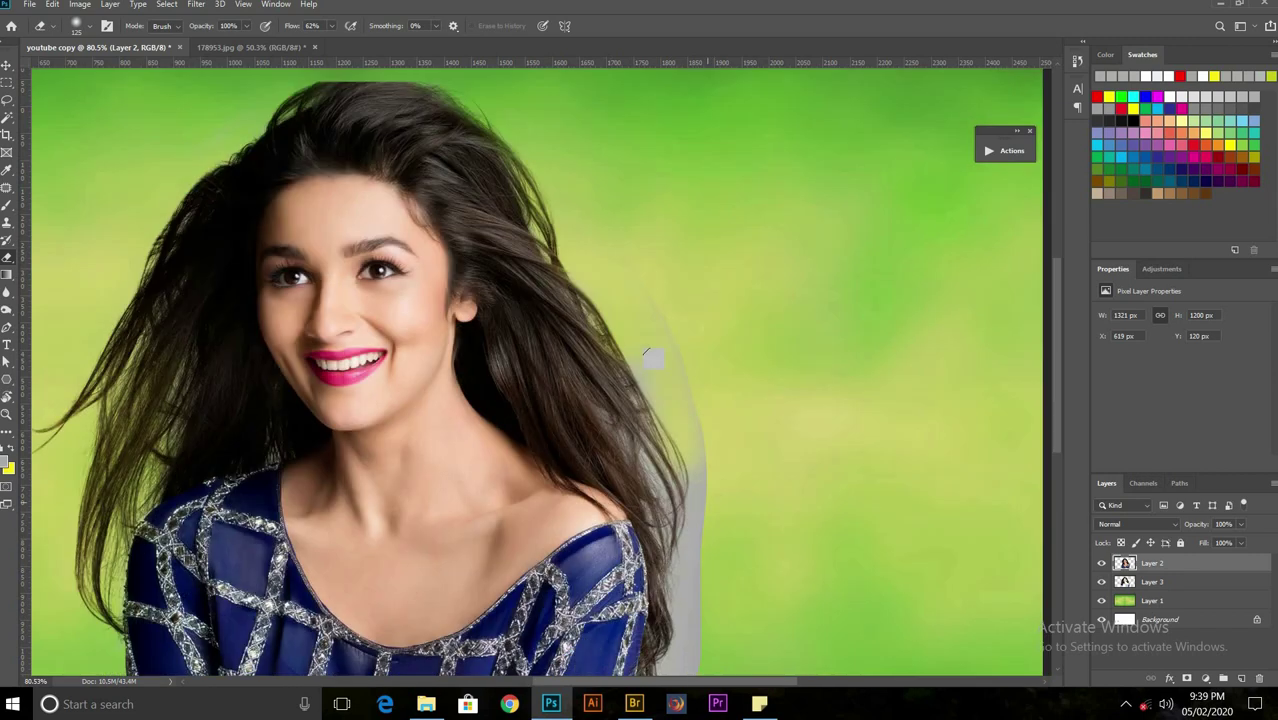
pyautogui.moveTo(630, 415); pyautogui.dragTo(637, 248)
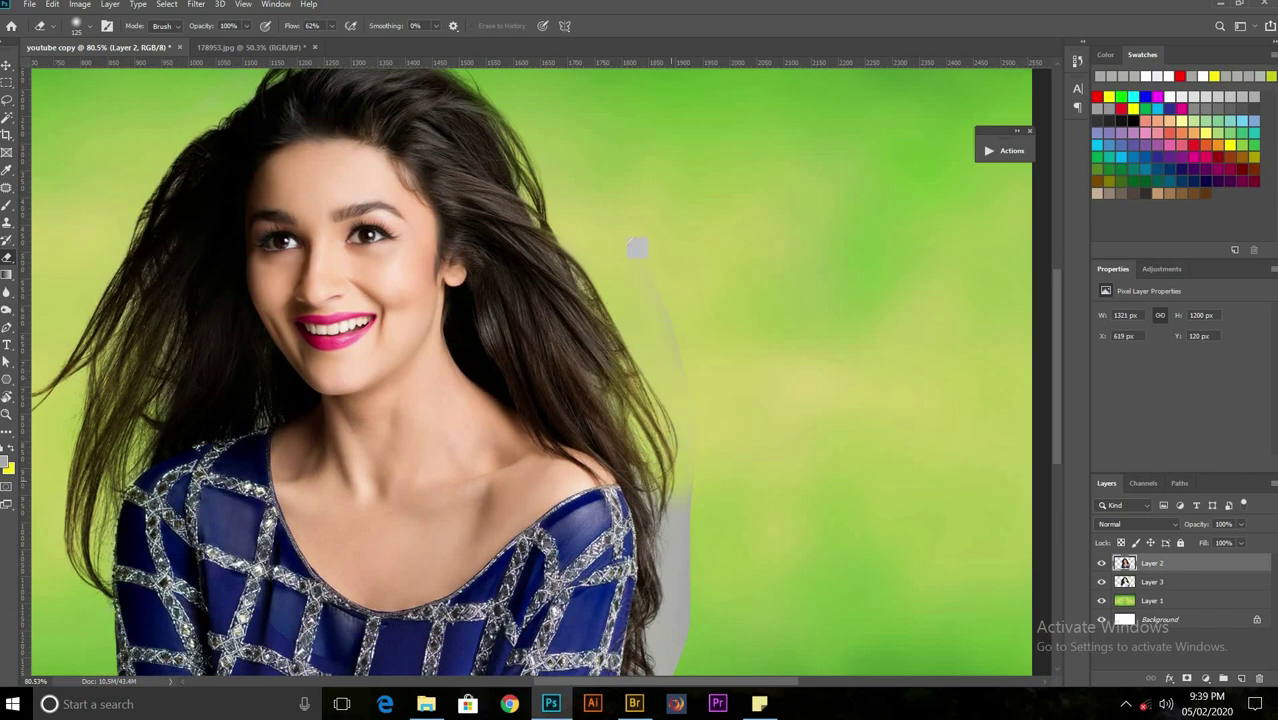
pyautogui.scroll(-5, 665, 245)
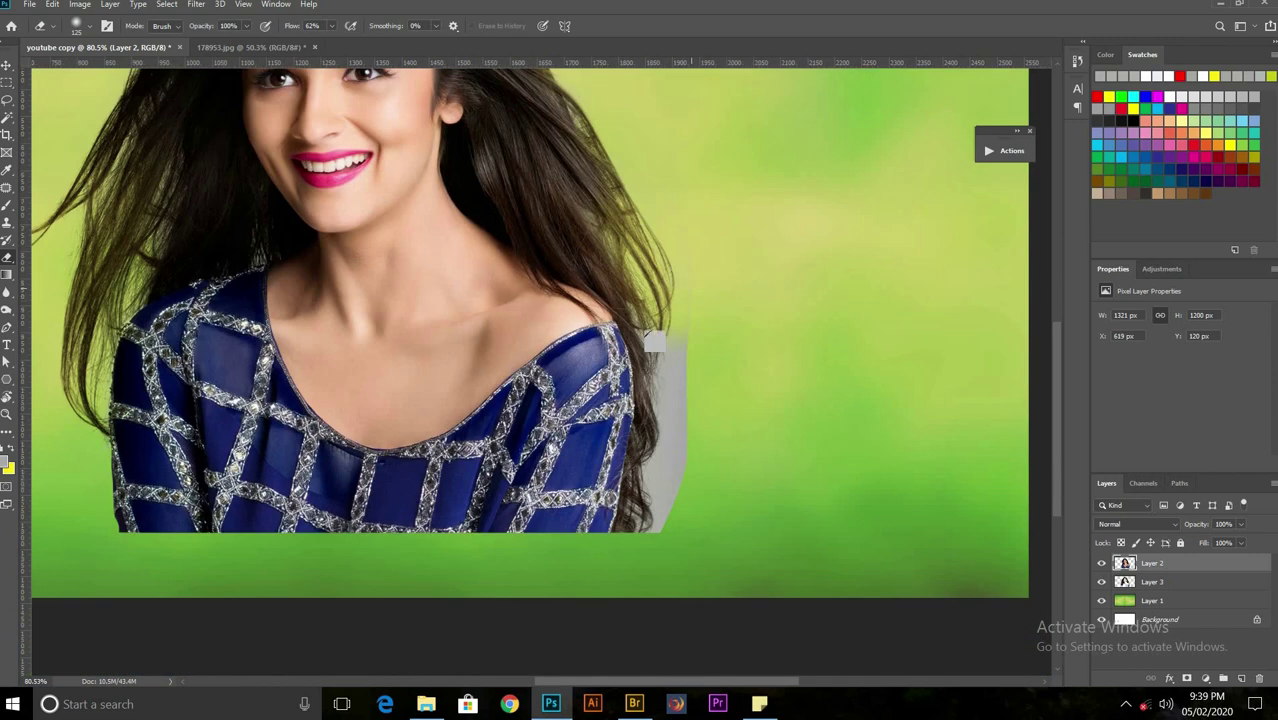
pyautogui.moveTo(647, 344)
pyautogui.mouseDown()
pyautogui.moveTo(638, 510)
pyautogui.moveTo(669, 448)
pyautogui.mouseUp()
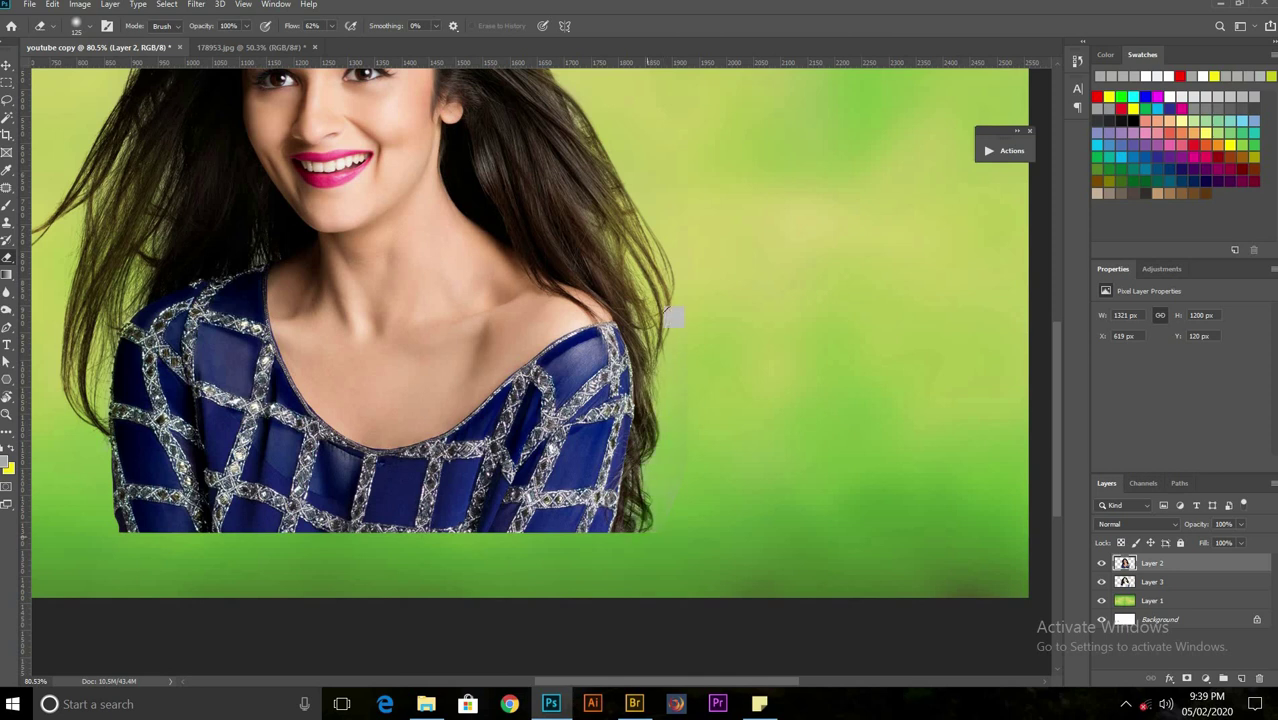
pyautogui.scroll(-2, 698, 420)
pyautogui.scroll(3, 745, 485)
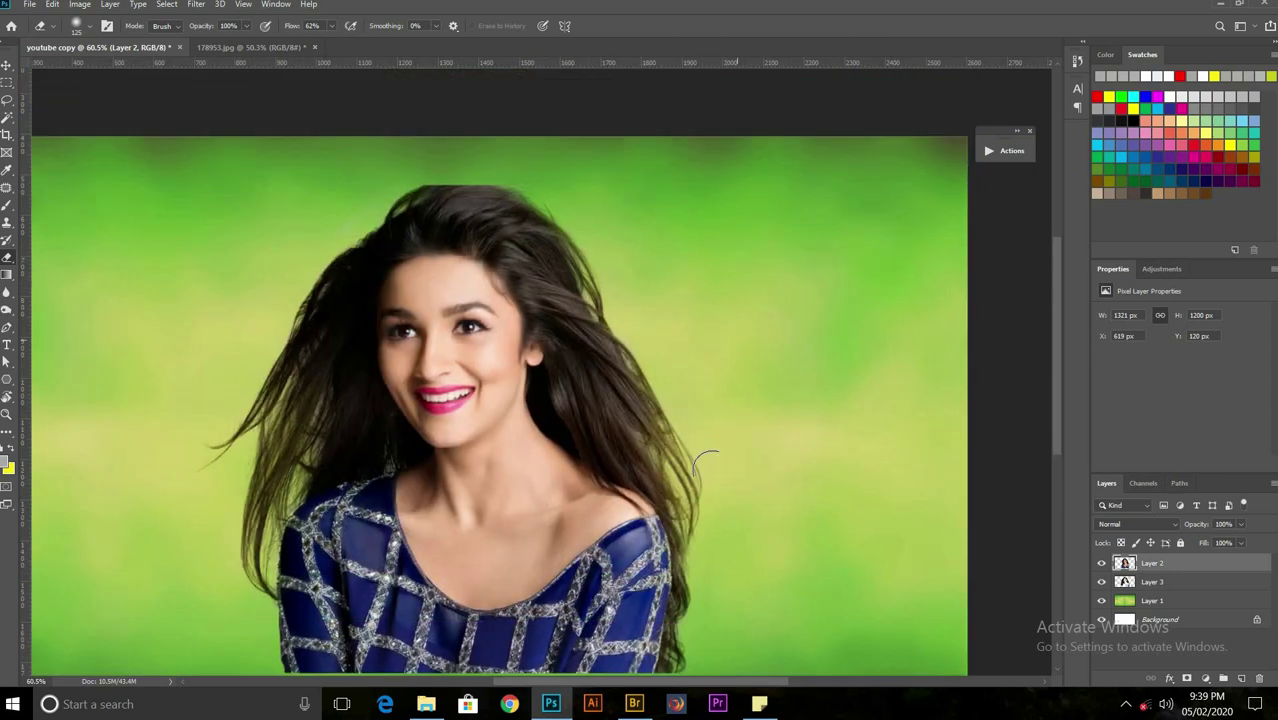
# Select Layers 2 and 3 together and drag the woman up-left to X 406 px, Y 24 px.
pyautogui.click(6, 64)
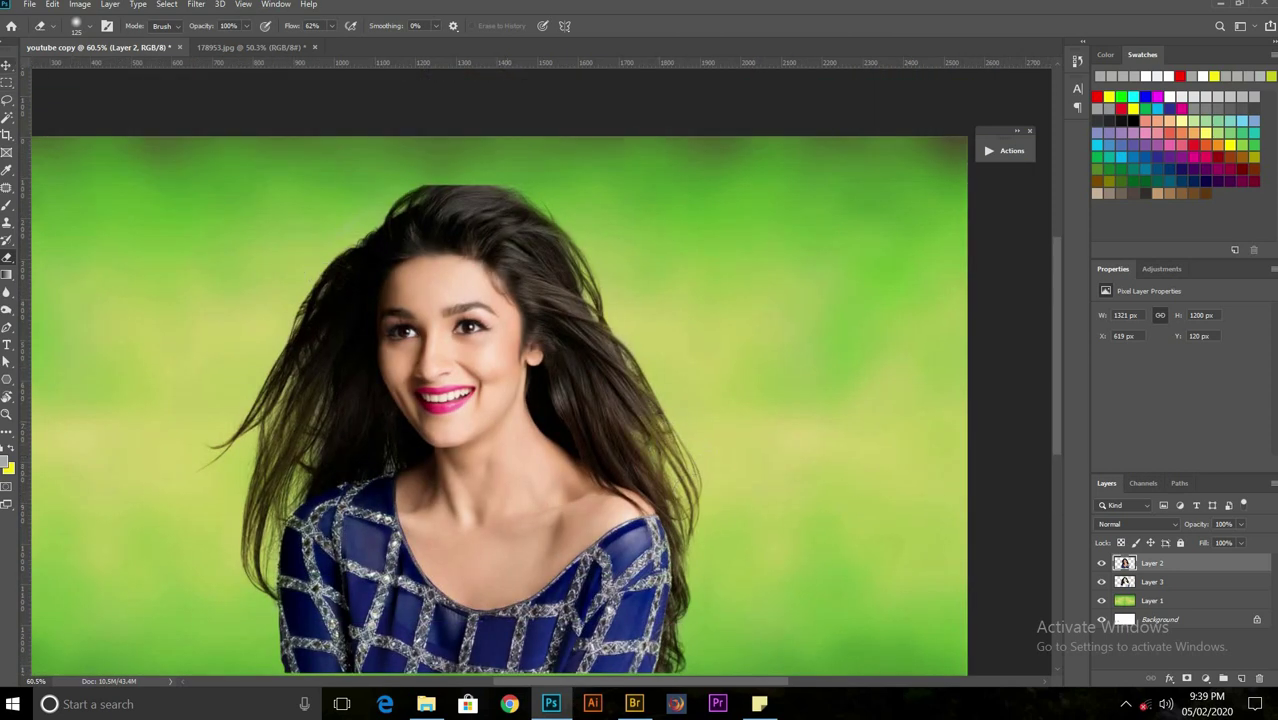
pyautogui.keyDown('ctrl'); pyautogui.click(1180, 580); pyautogui.keyUp('ctrl')
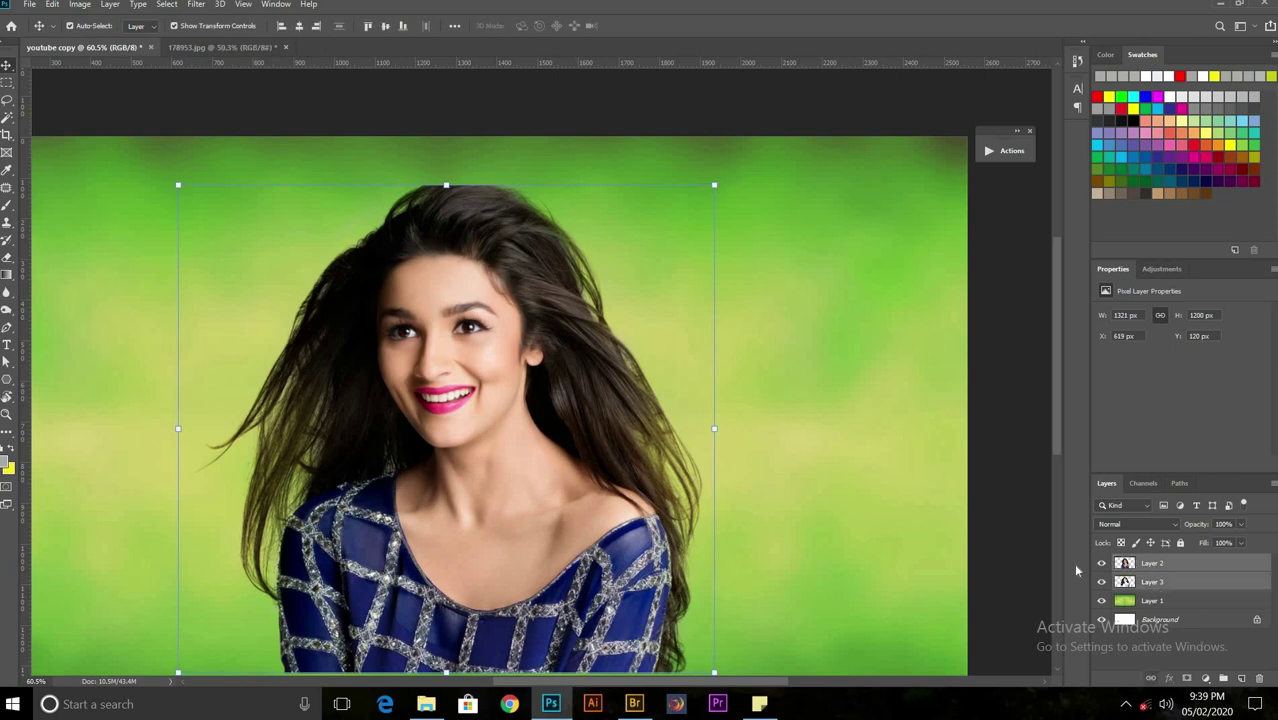
pyautogui.moveTo(516, 515)
pyautogui.mouseDown()
pyautogui.moveTo(412, 495)
pyautogui.moveTo(428, 476)
pyautogui.mouseUp()
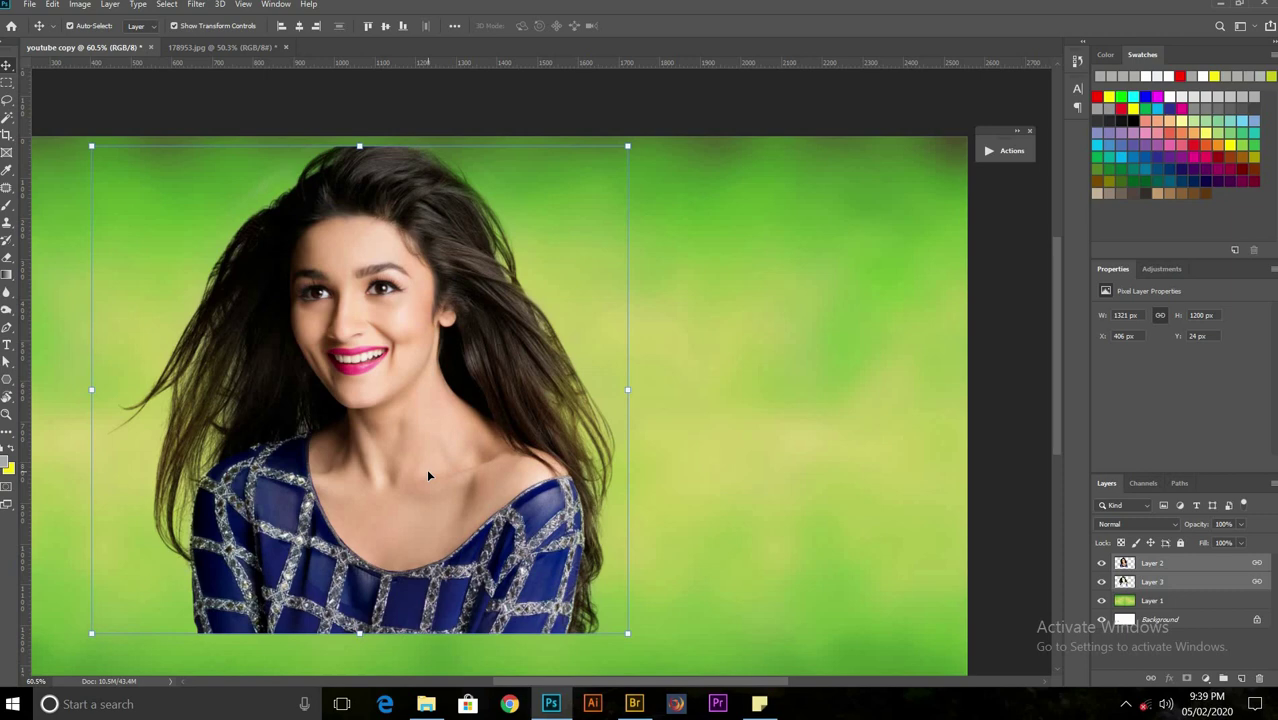